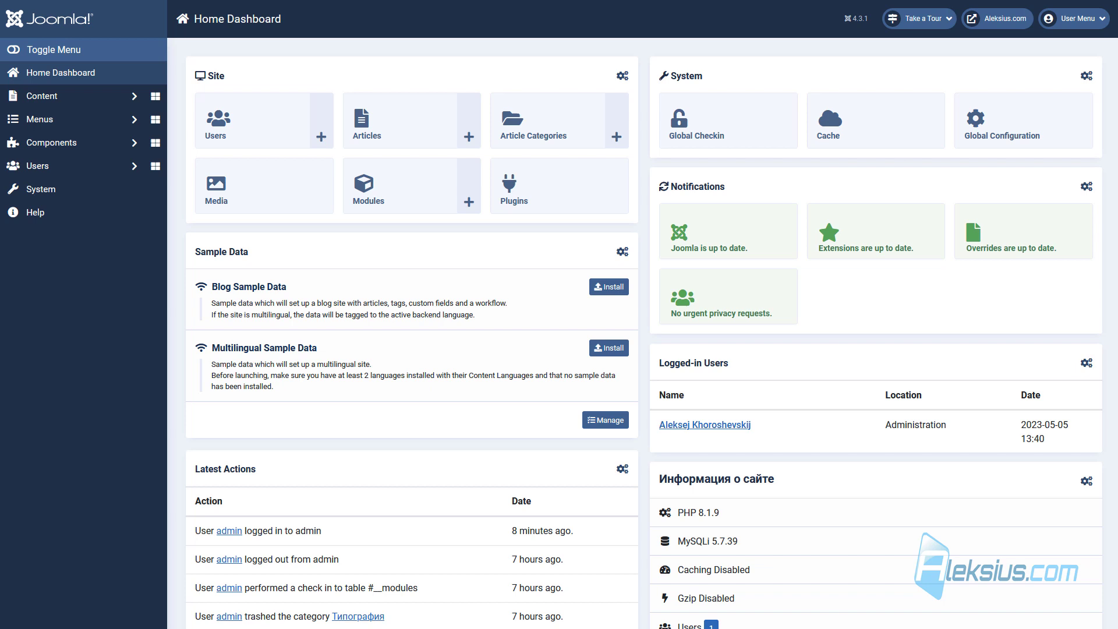
- Start the How to create articles? guided tour and begin a new article
left_click(934, 18)
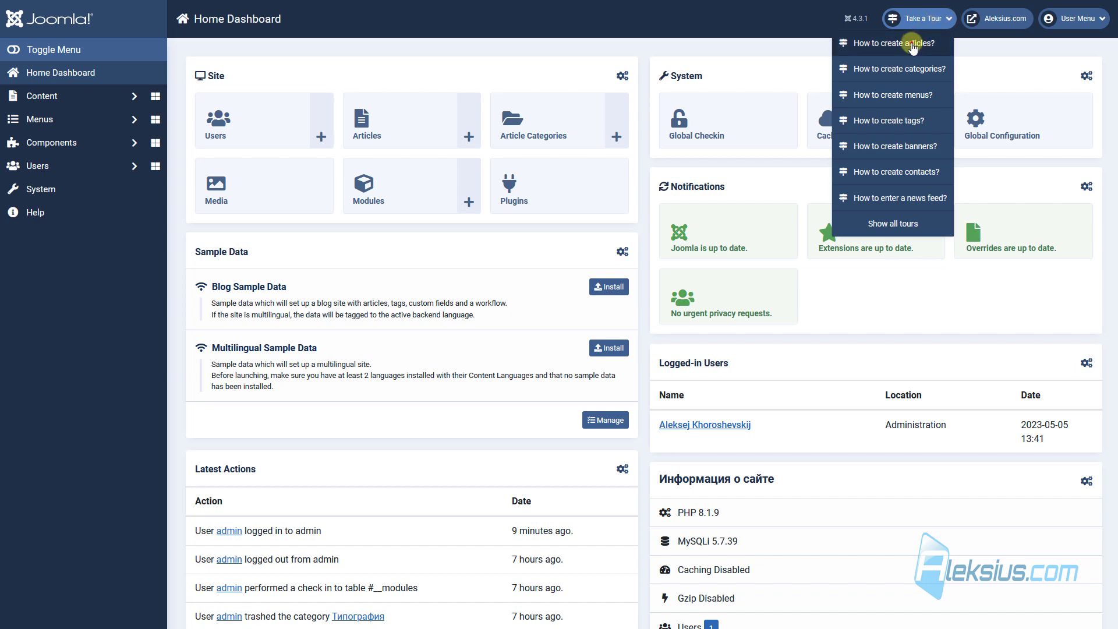
left_click(912, 45)
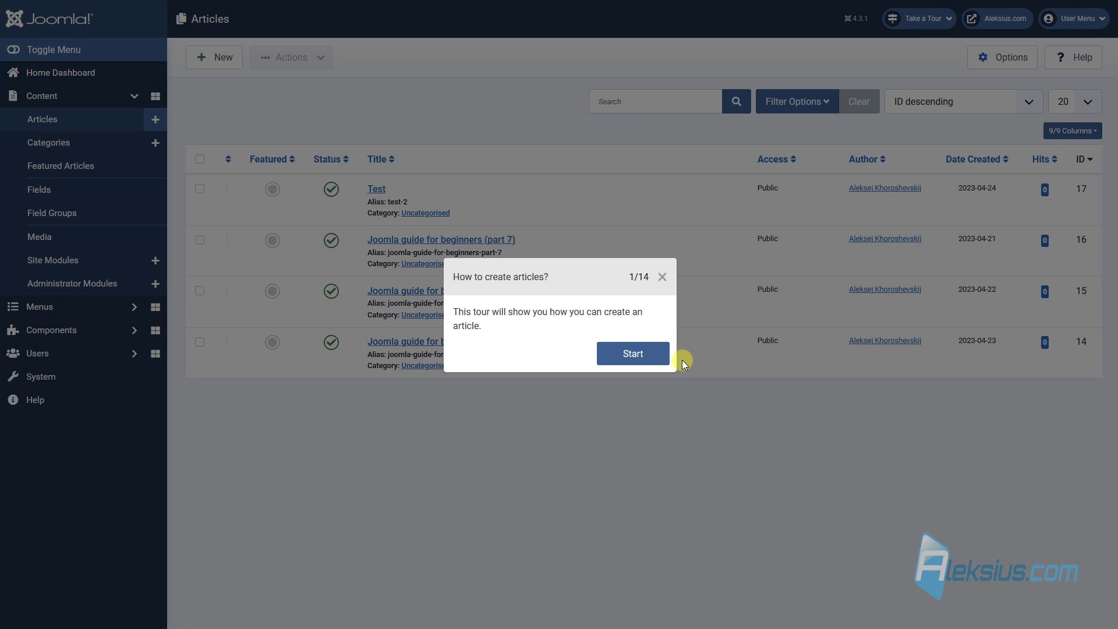
left_click(644, 359)
left_click(157, 158)
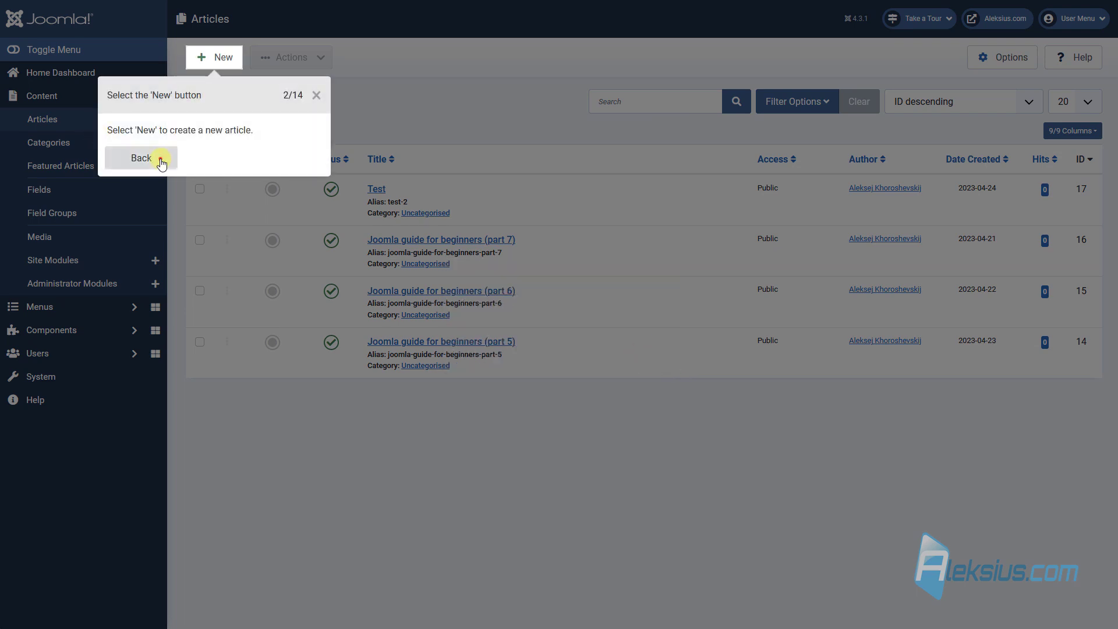
left_click(201, 57)
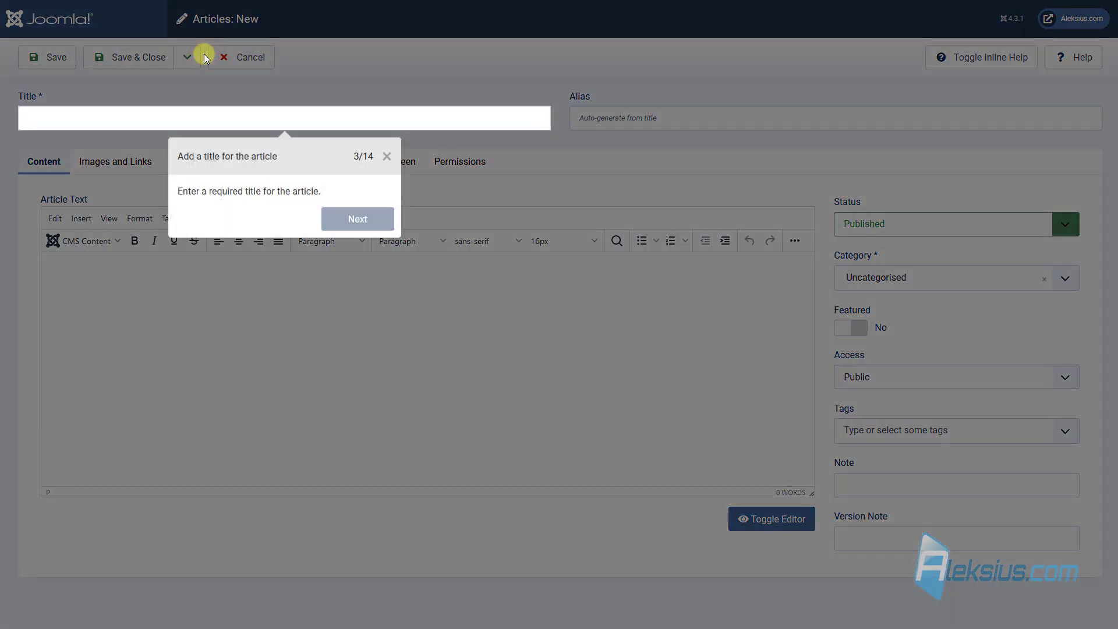
- Give the article the title 'eygewrg' and the body text 'sehrewsrher'
triple_click(222, 191)
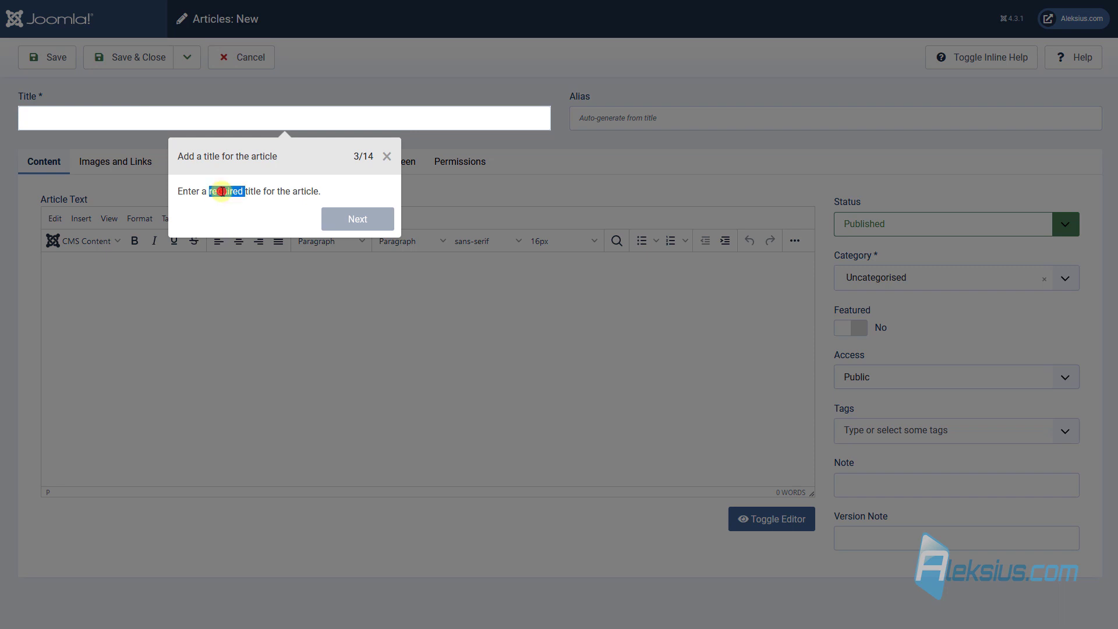
left_click(155, 110)
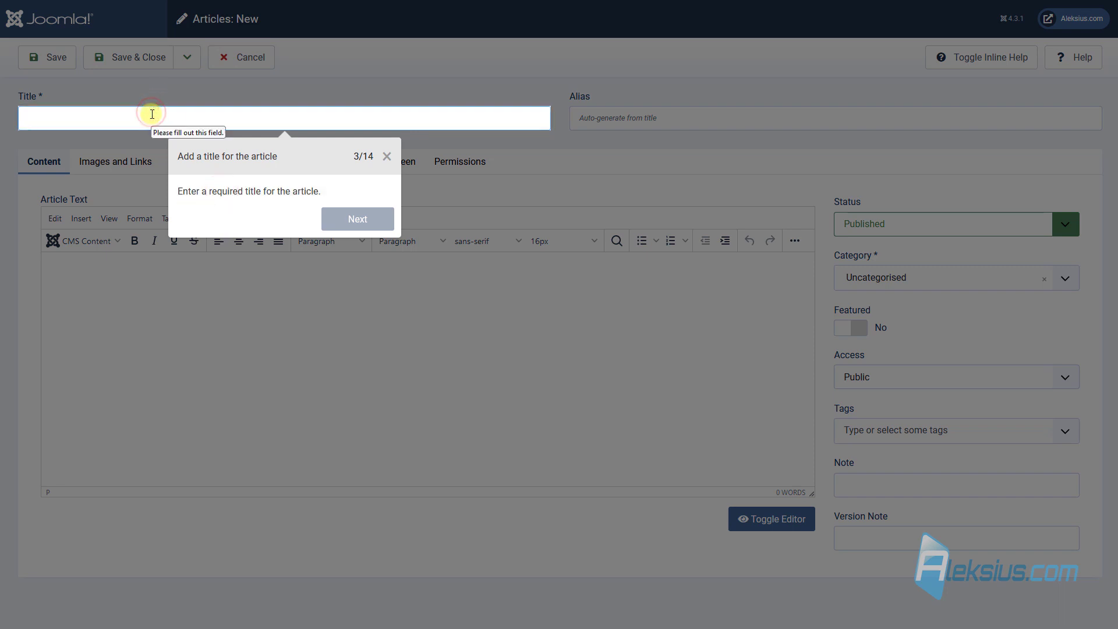
type("eygewrg")
left_click(358, 218)
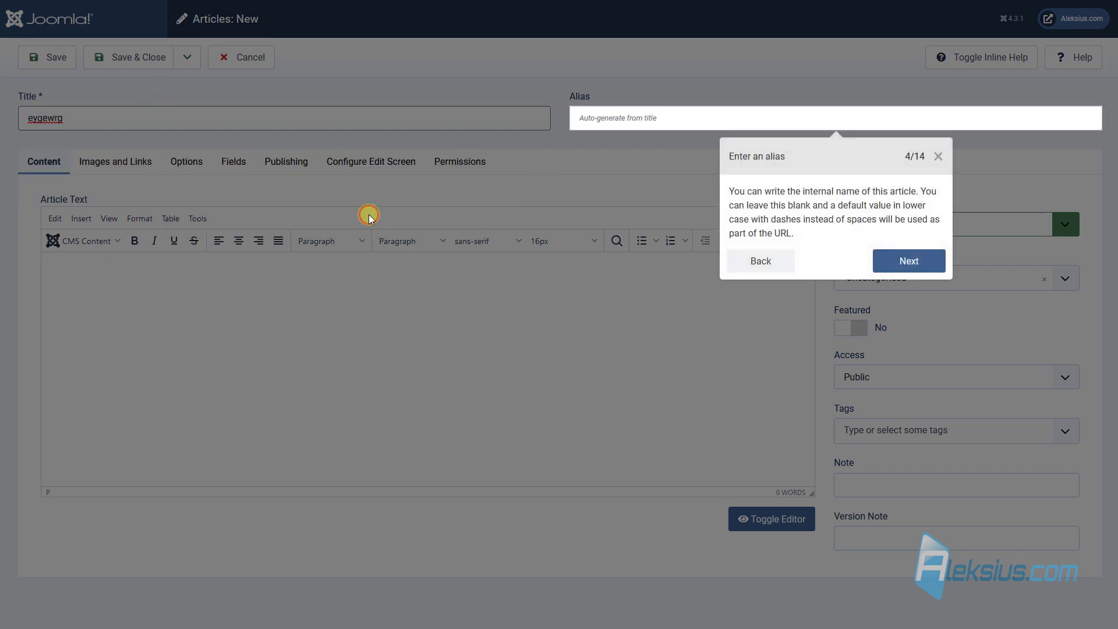
left_click(913, 263)
left_click(501, 369)
type("sehrewsrh")
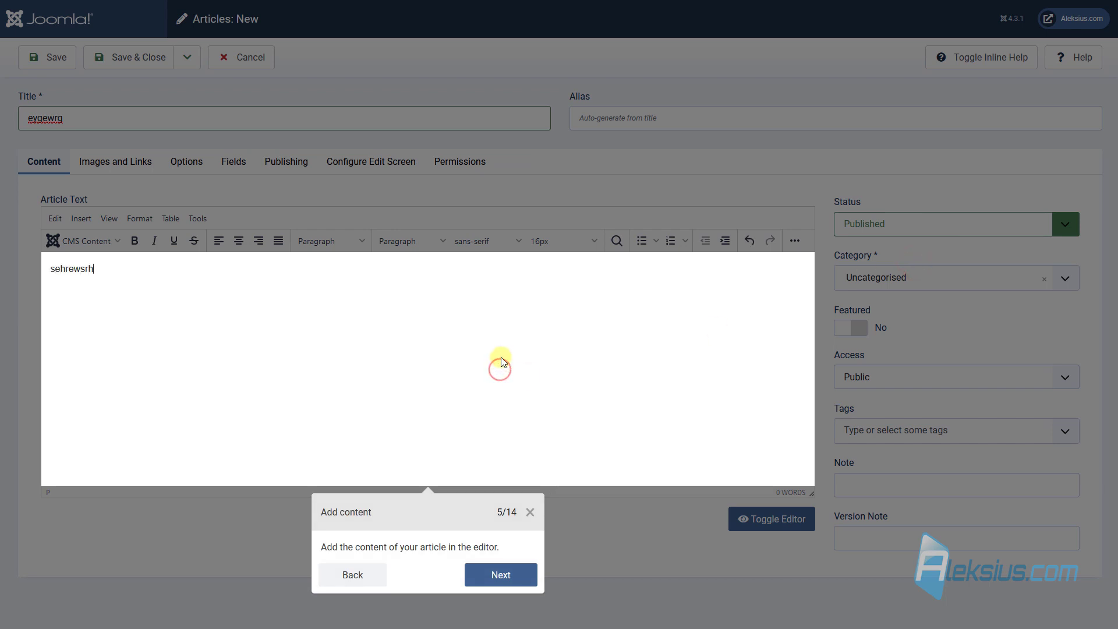
type("er")
- Keep the article's status Published and its category unchanged through the tour steps
left_click(502, 574)
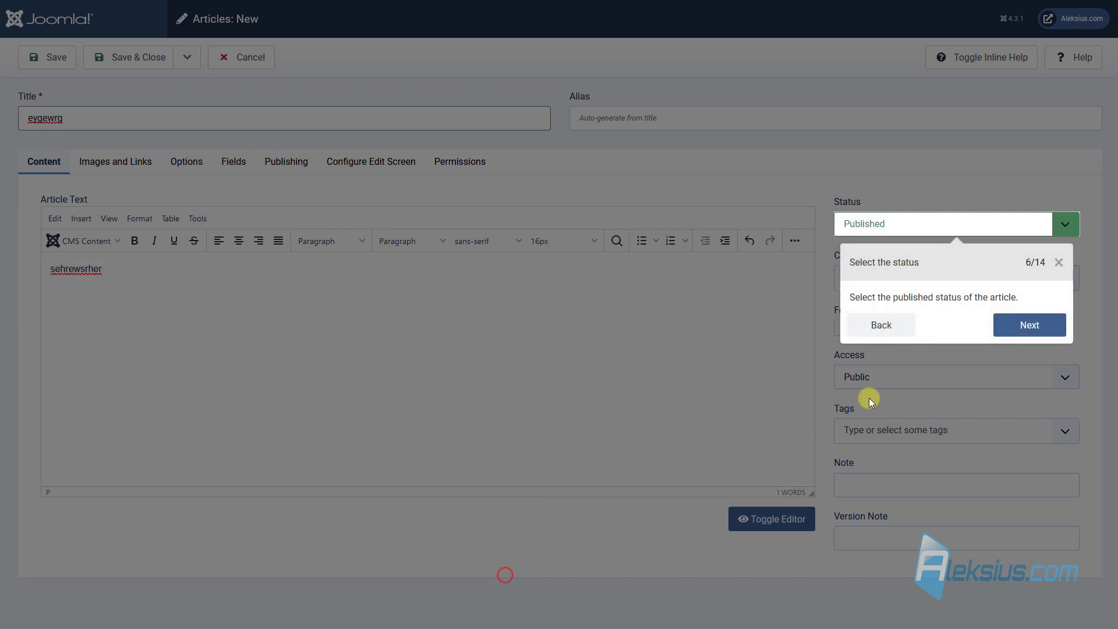
left_click(1013, 223)
left_click(989, 255)
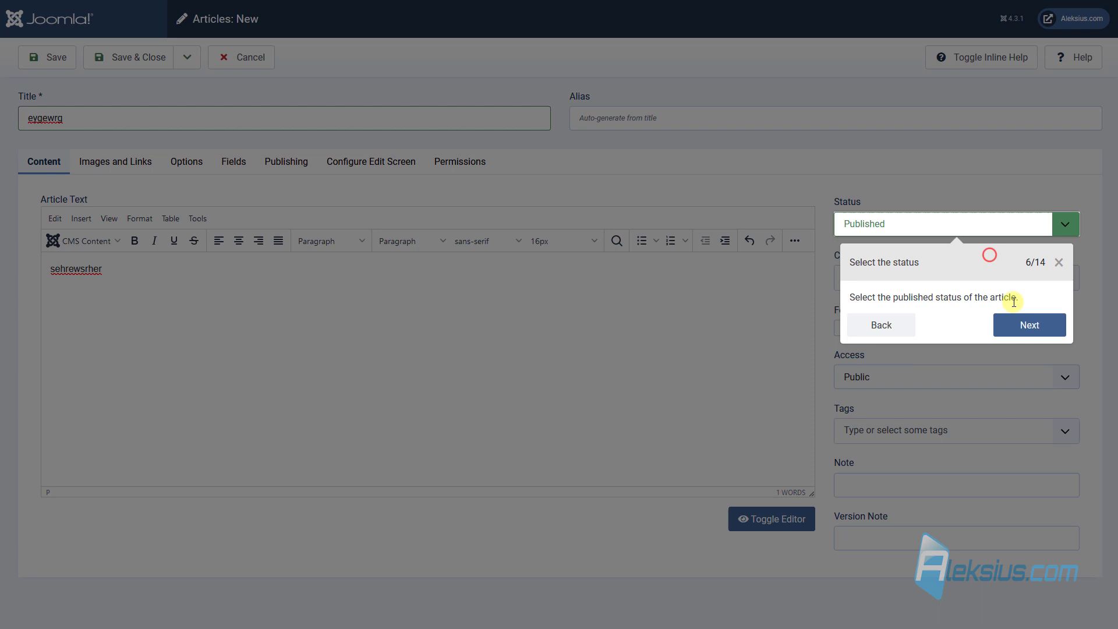
left_click(1028, 332)
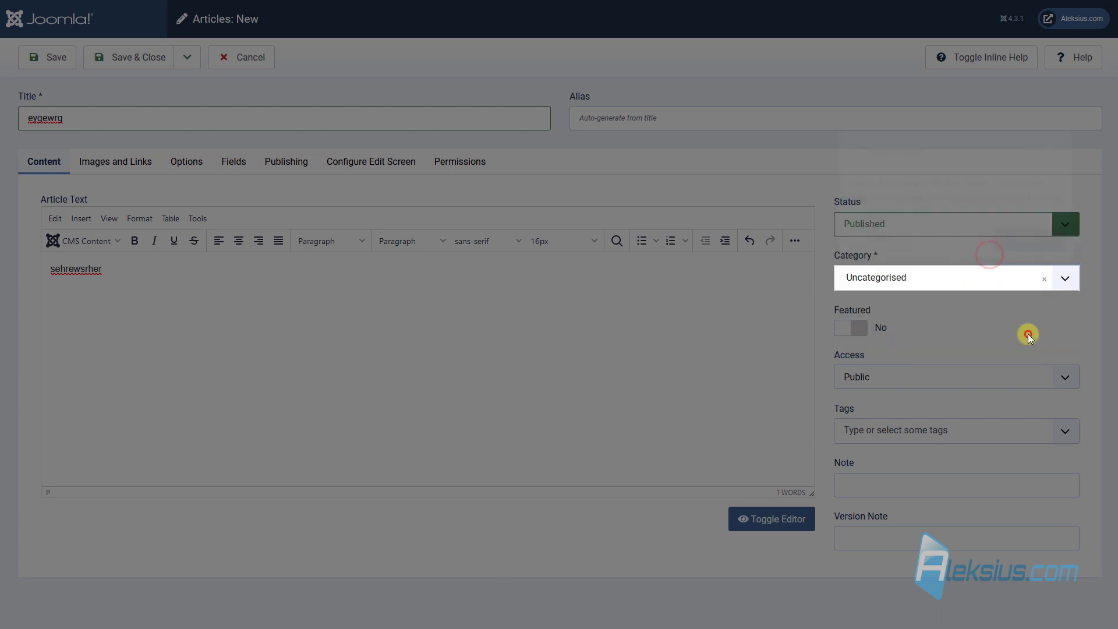
left_click(964, 280)
left_click(962, 278)
left_click(1028, 240)
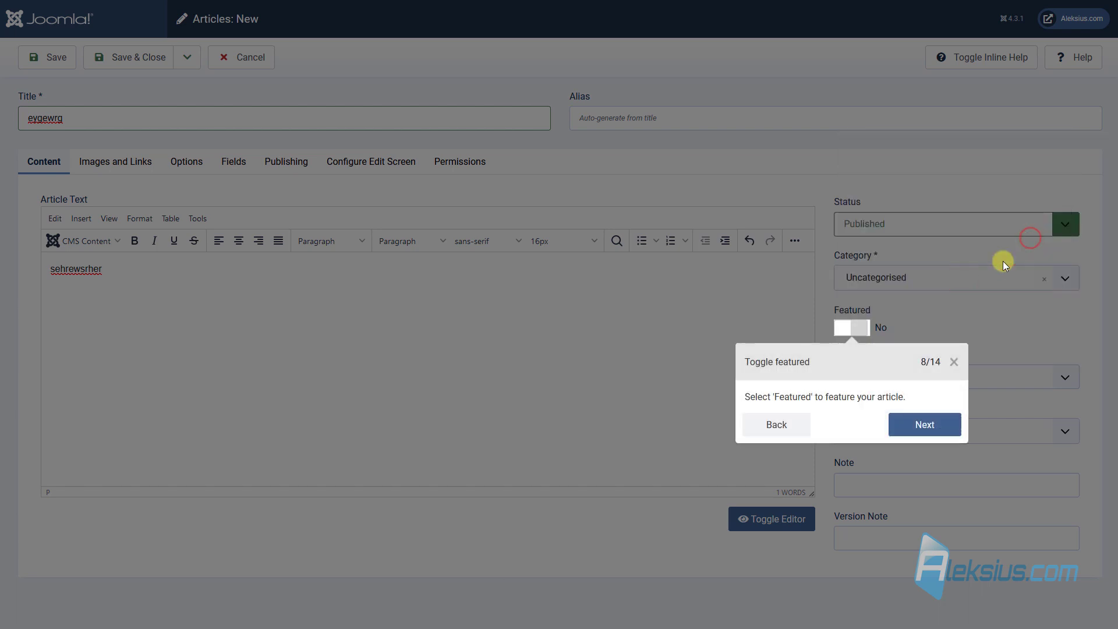
- Leave the article not featured and pass the access, tags and note steps to Save
left_click(859, 326)
left_click(860, 326)
left_click(923, 424)
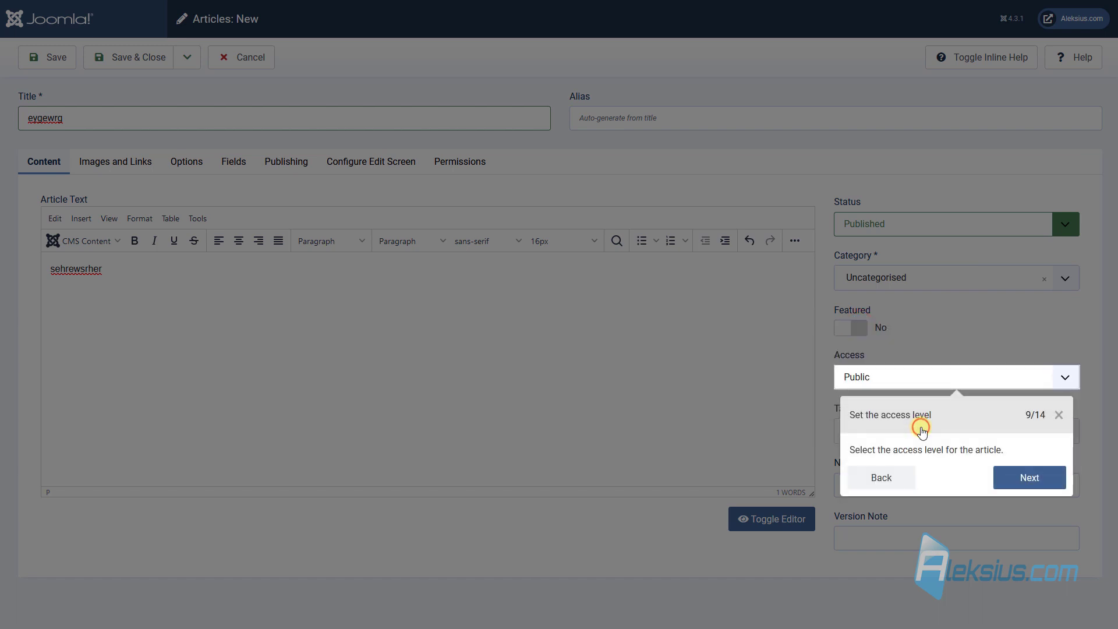
left_click(1037, 478)
left_click(1023, 393)
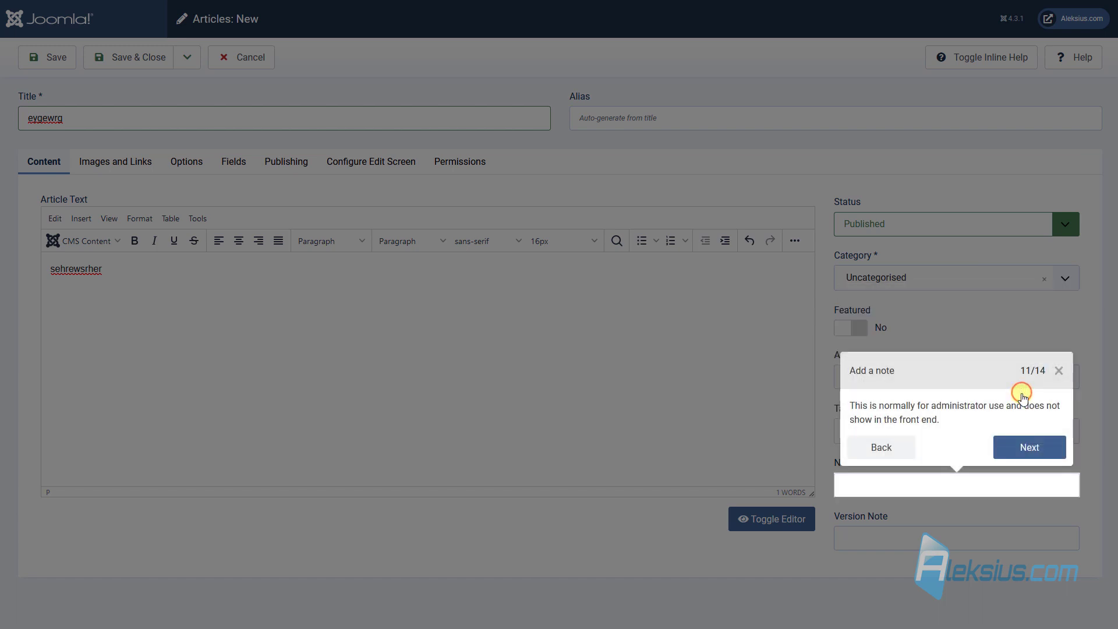
left_click(1028, 445)
left_click(1029, 499)
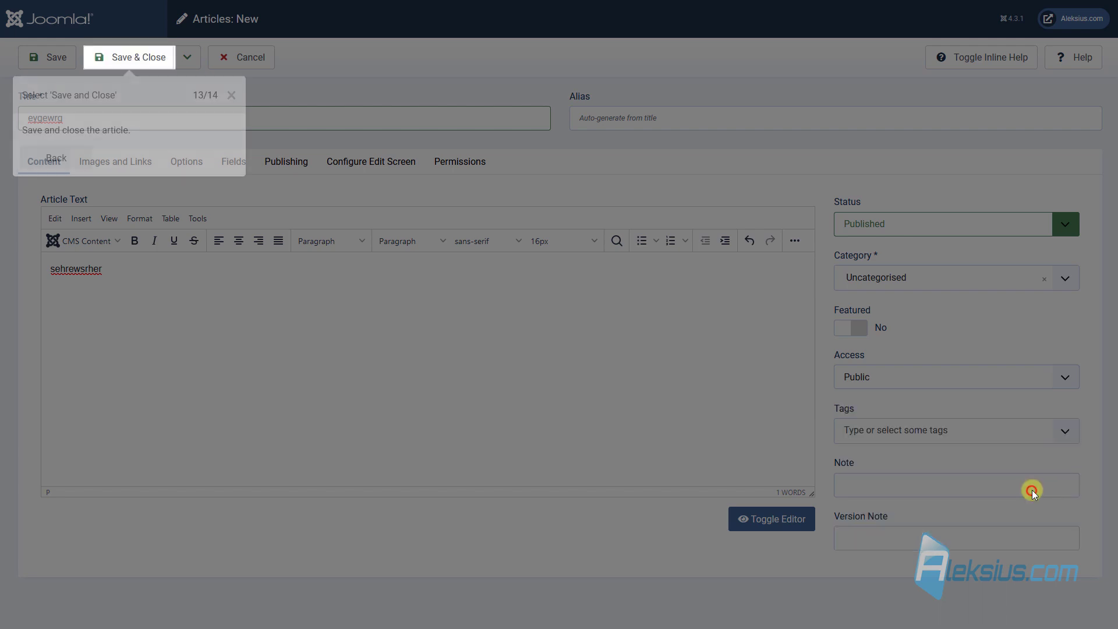
- Save the article, complete the tour, and view all tours in Guided Tours
left_click(115, 59)
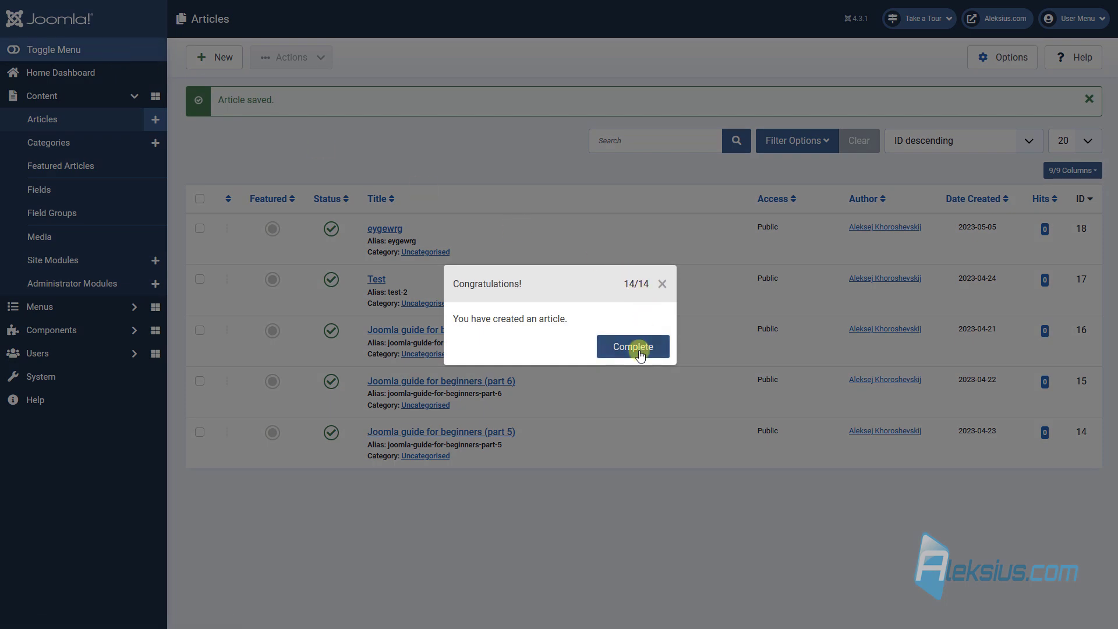
left_click(634, 349)
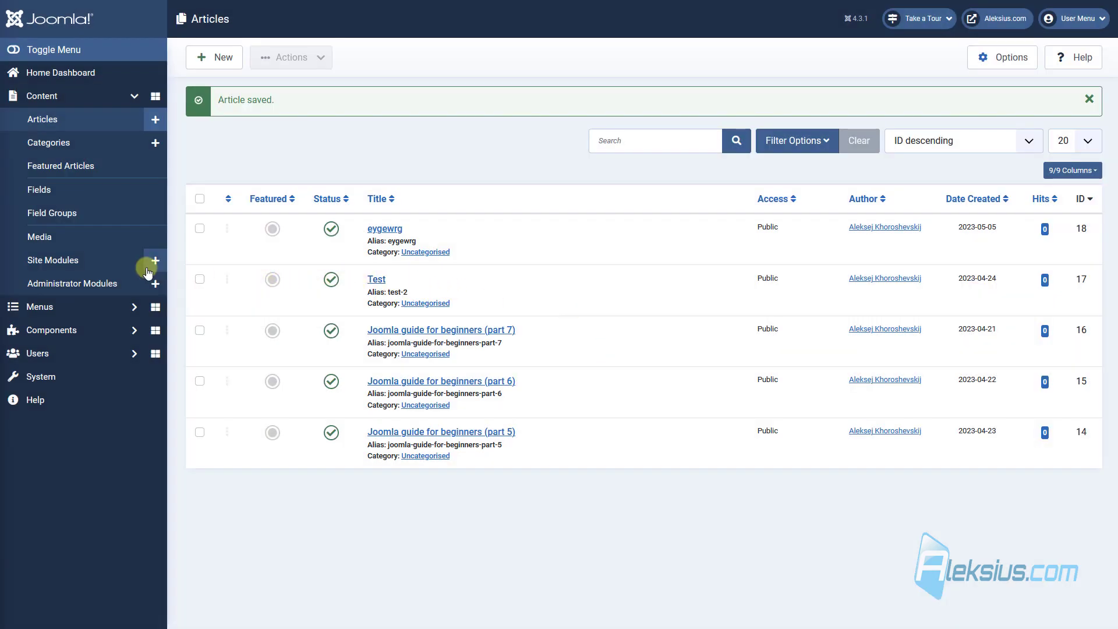
left_click(73, 378)
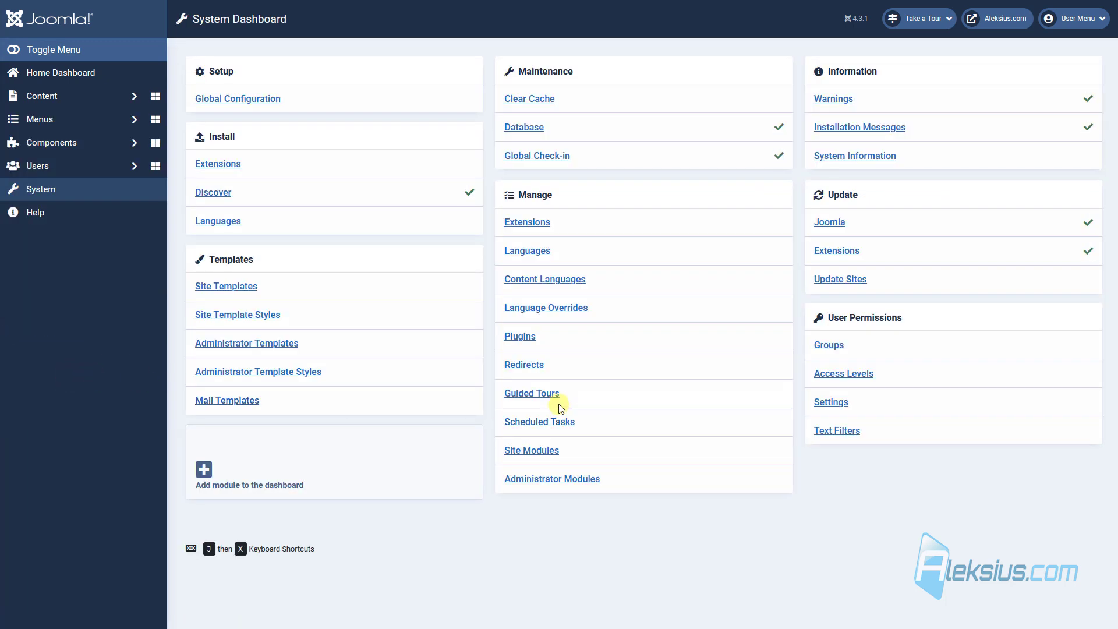
left_click(551, 393)
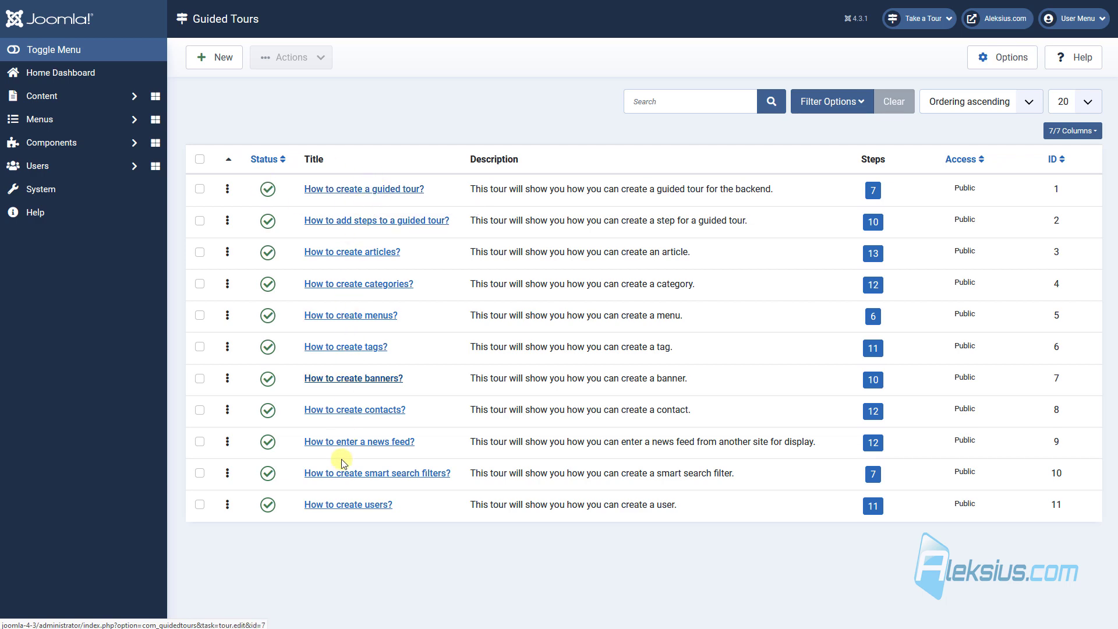
left_click(924, 13)
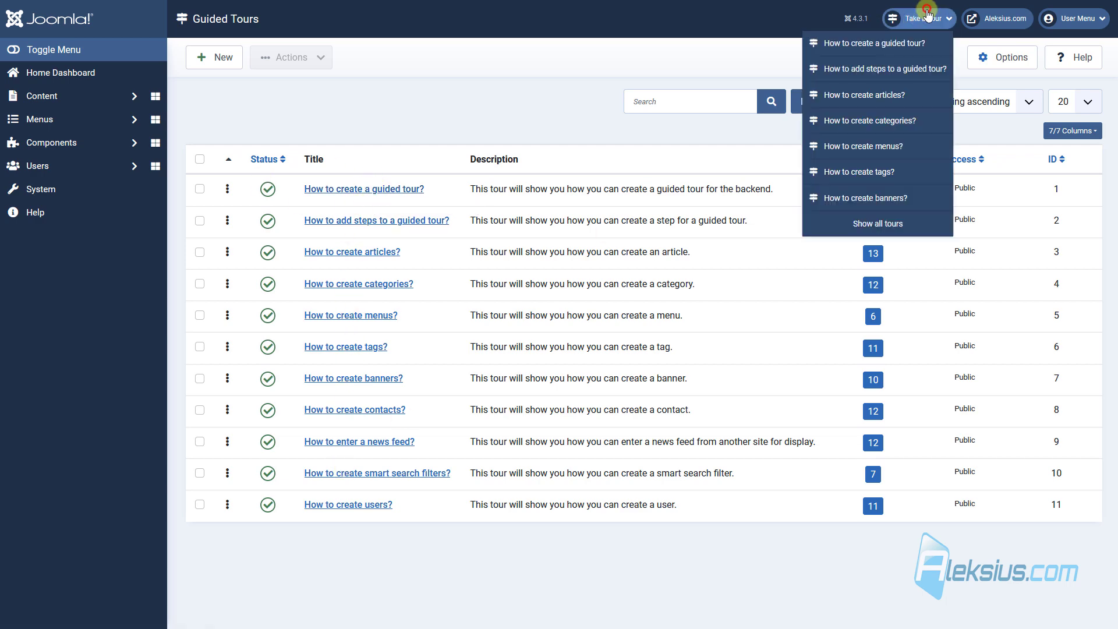
left_click(895, 221)
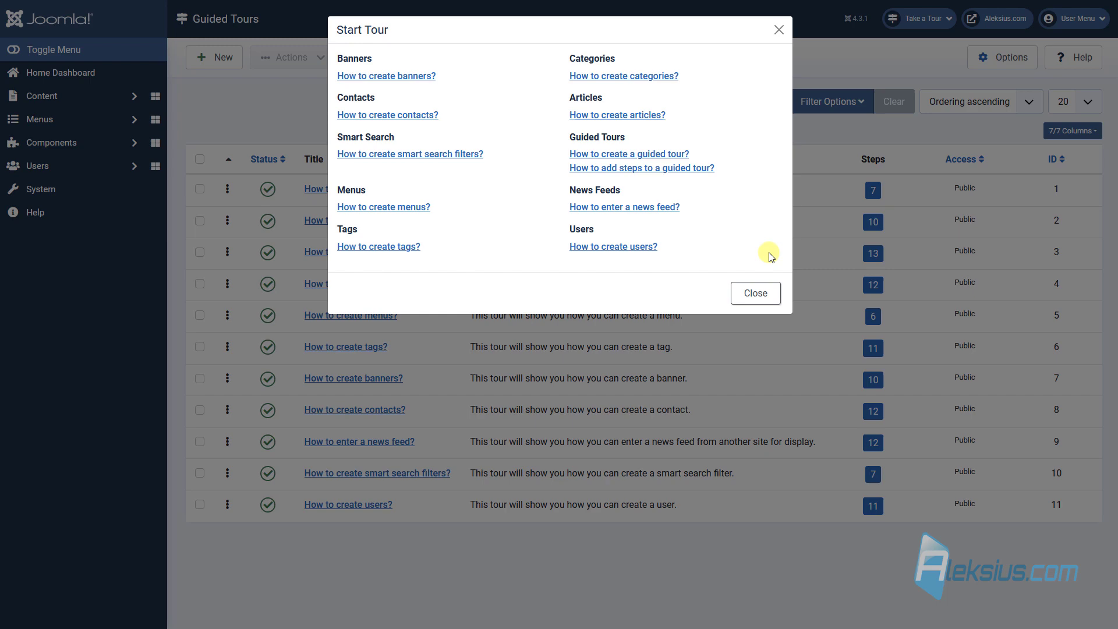
left_click(771, 295)
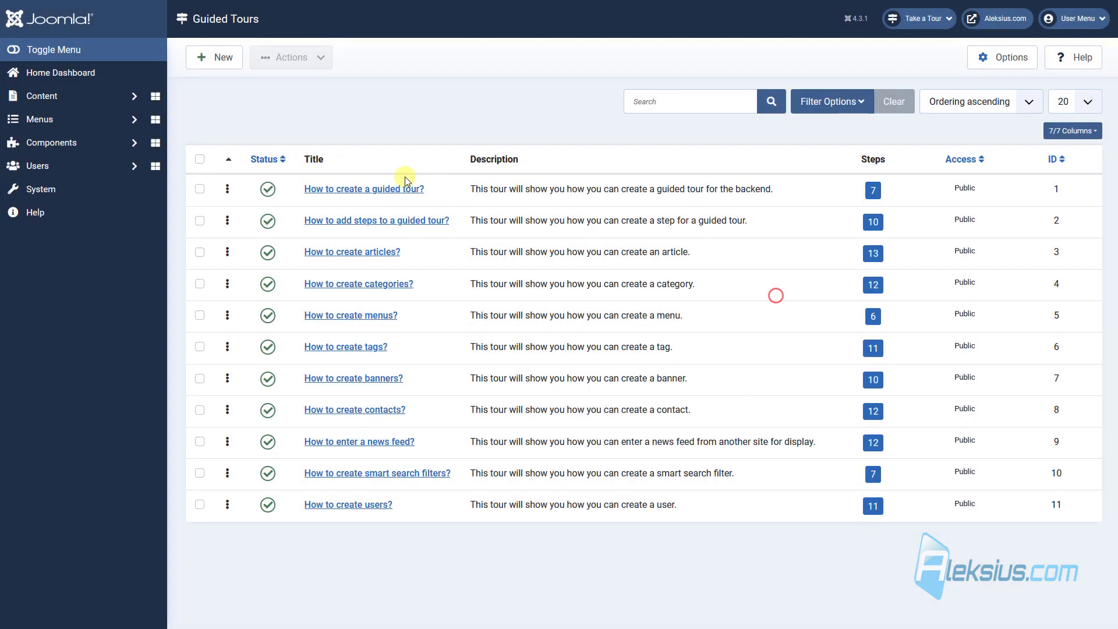
- Review the How to create a guided tour? tour's settings and publishing details, closing unsaved
left_click(361, 190)
left_click_drag(493, 371, 119, 318)
scroll(389, 204, "down", 6)
left_click_drag(536, 350, 118, 297)
scroll(473, 252, "up", 6)
left_click(104, 224)
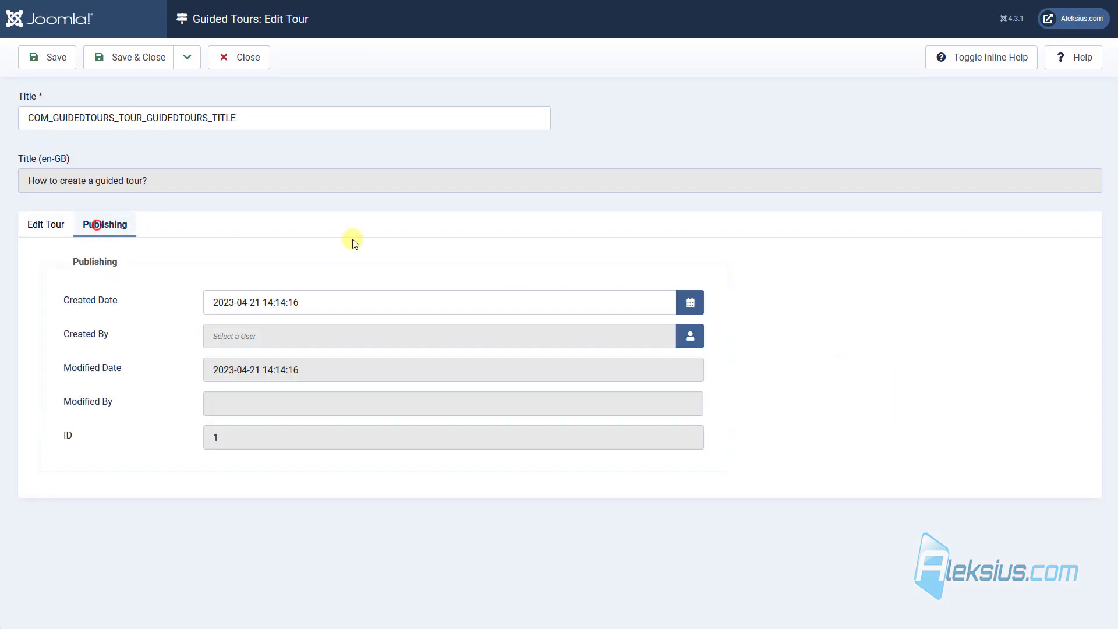
left_click(40, 222)
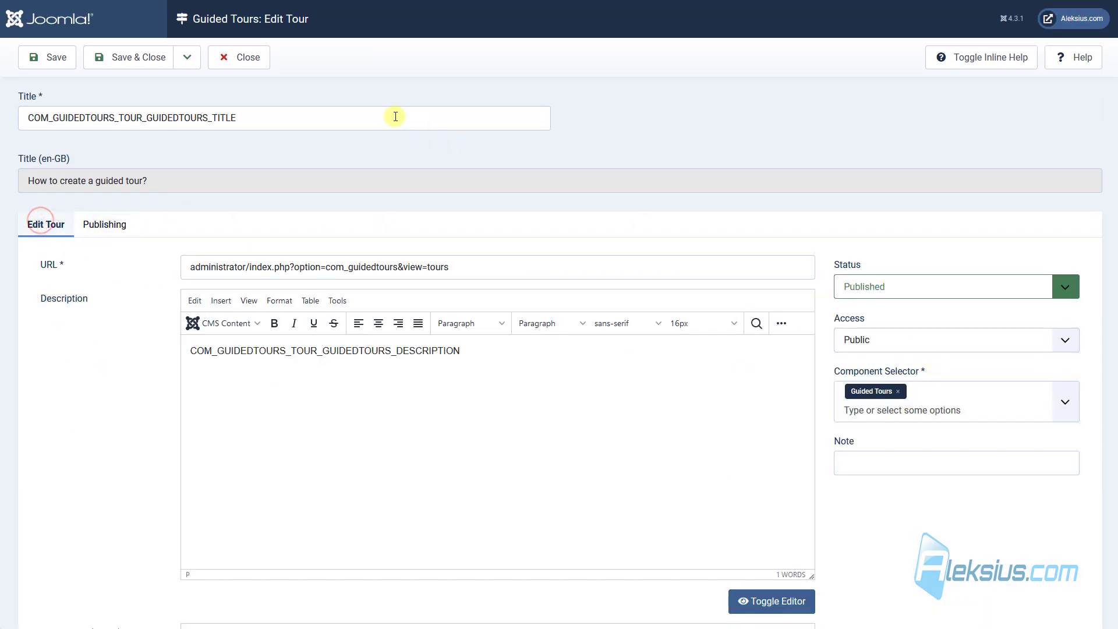
left_click(260, 63)
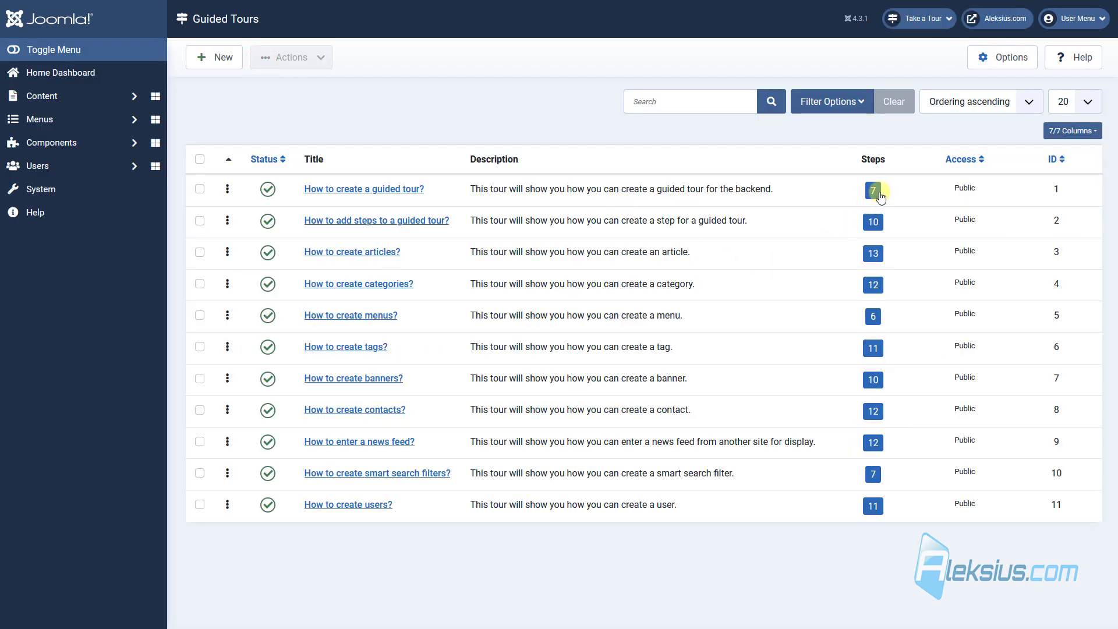
- List the How to create a guided tour? steps and inspect the 'New' button step's description
left_click(873, 190)
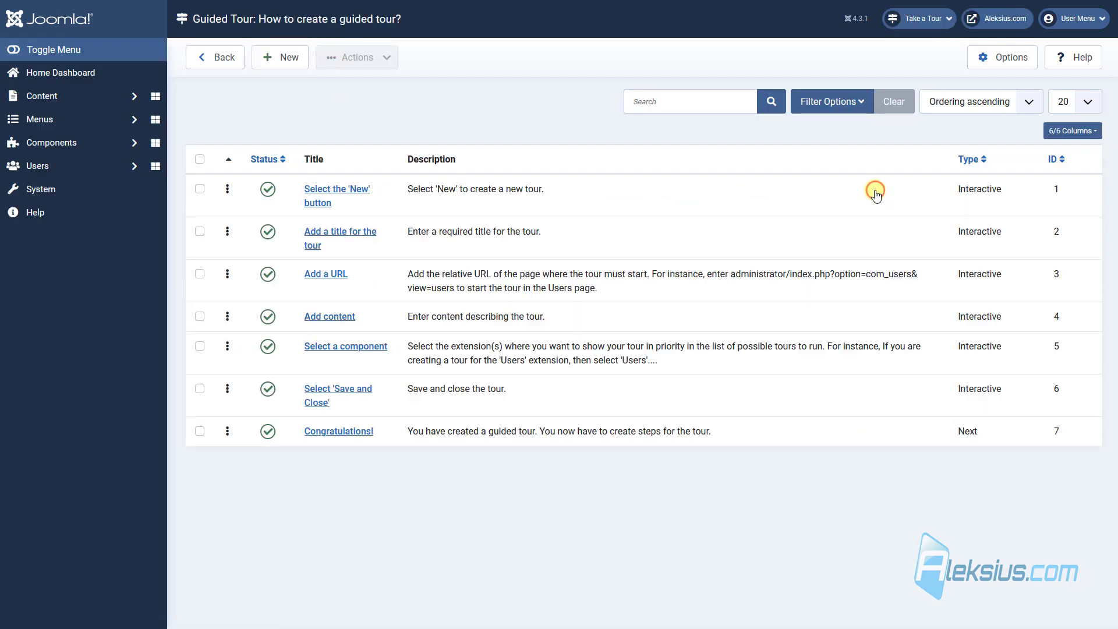
left_click(324, 192)
left_click(611, 325)
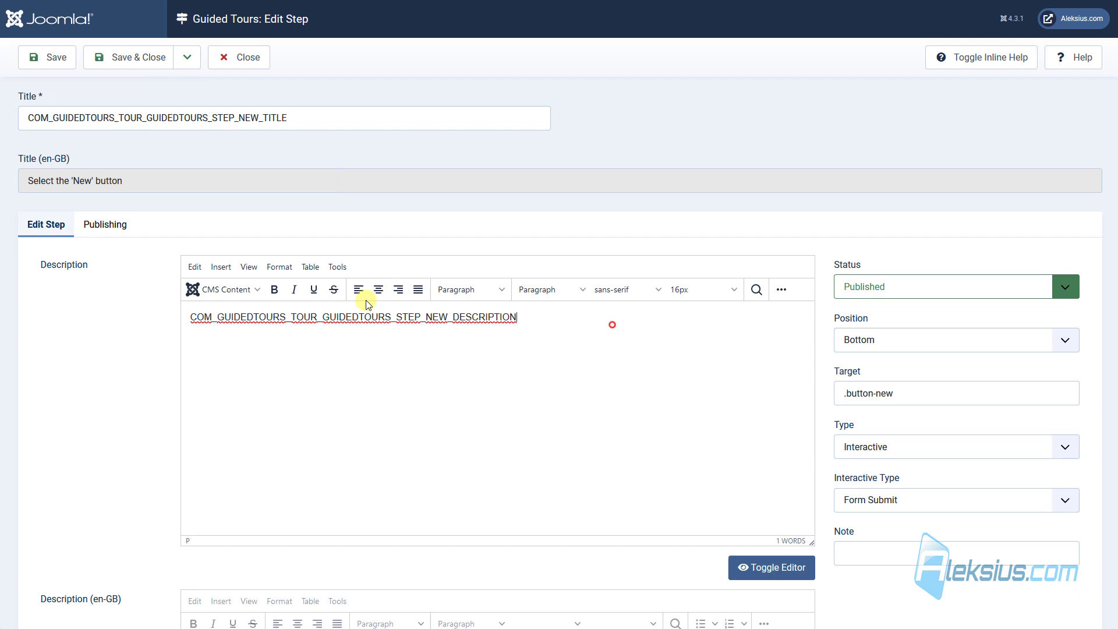
key("ctrl+a")
left_click(215, 289)
left_click(396, 347)
- Check the step's English description and publishing details, then return to the Guided Tours list
scroll(434, 330, "down", 6)
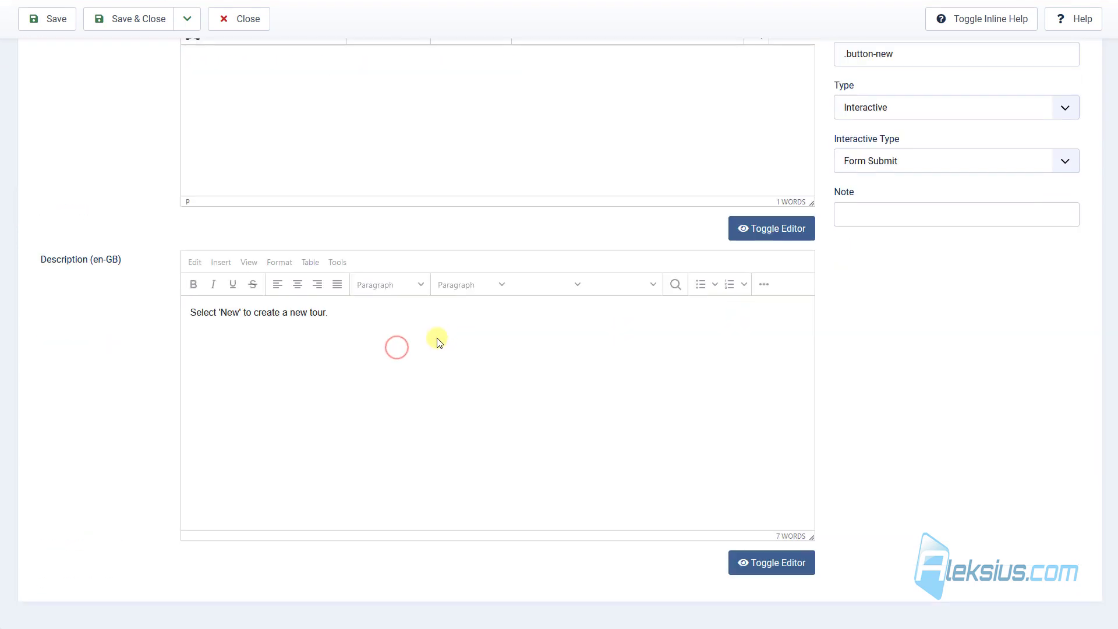
left_click(417, 349)
key("ctrl+a")
scroll(417, 350, "up", 4)
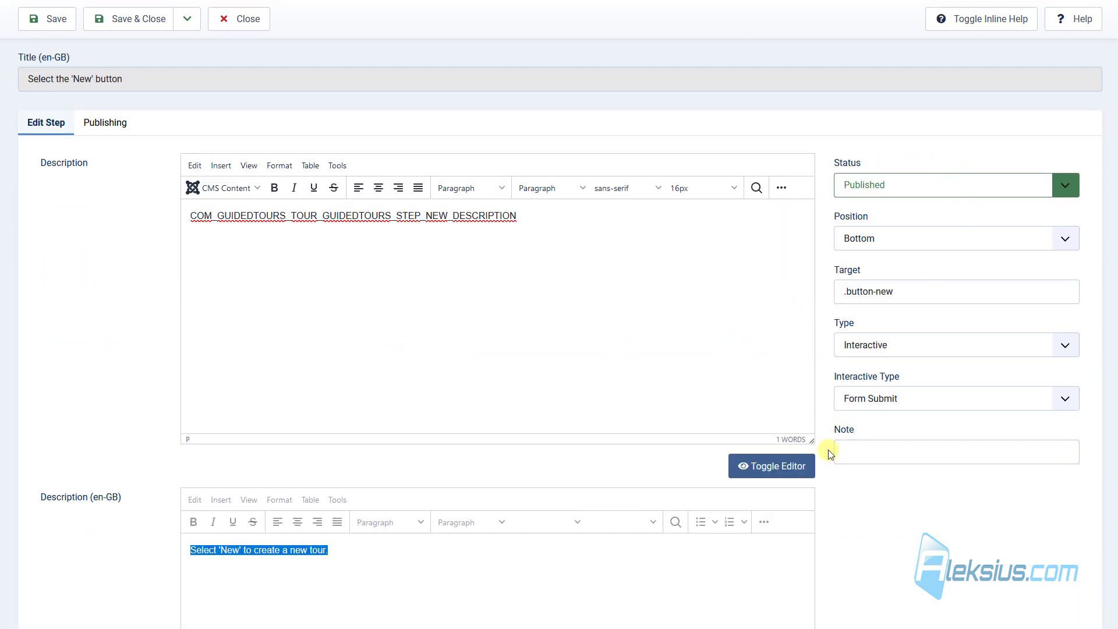
left_click(127, 130)
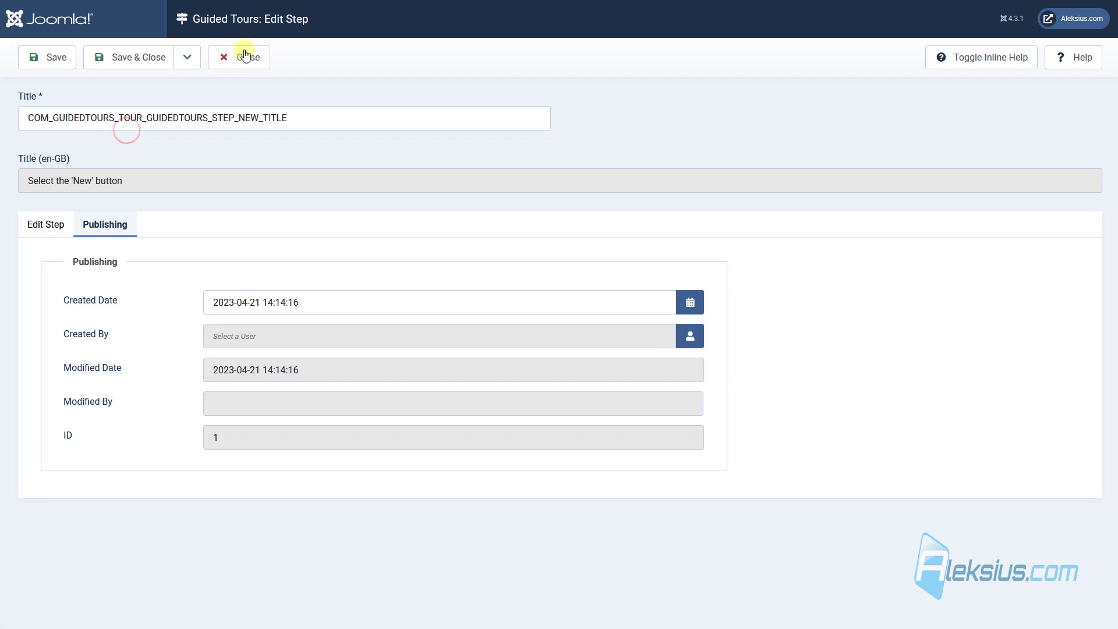
left_click(241, 57)
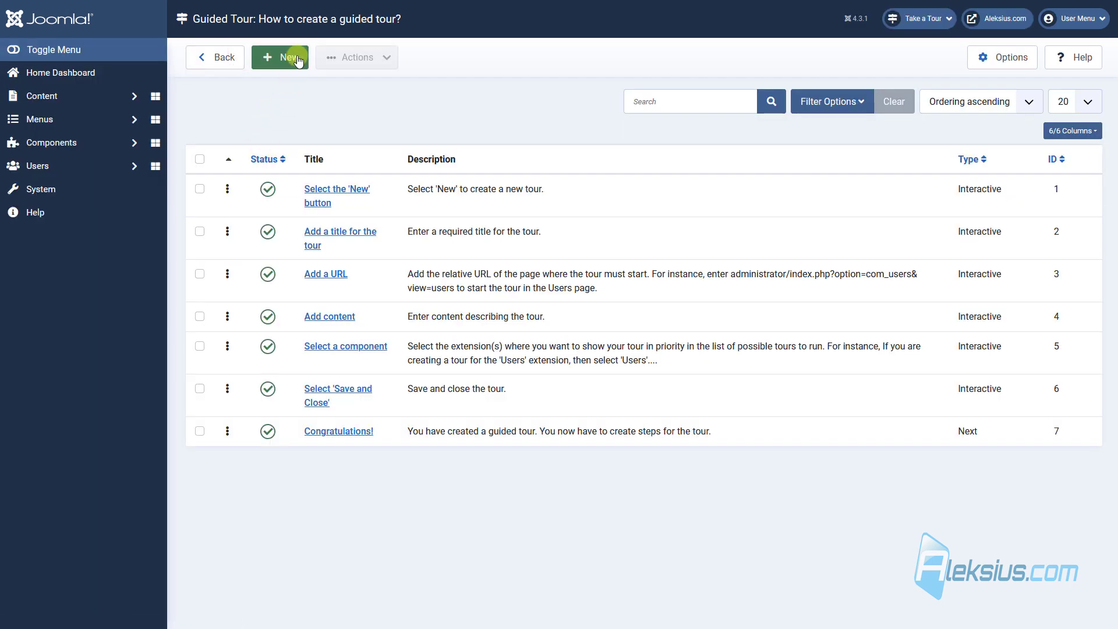
left_click(241, 61)
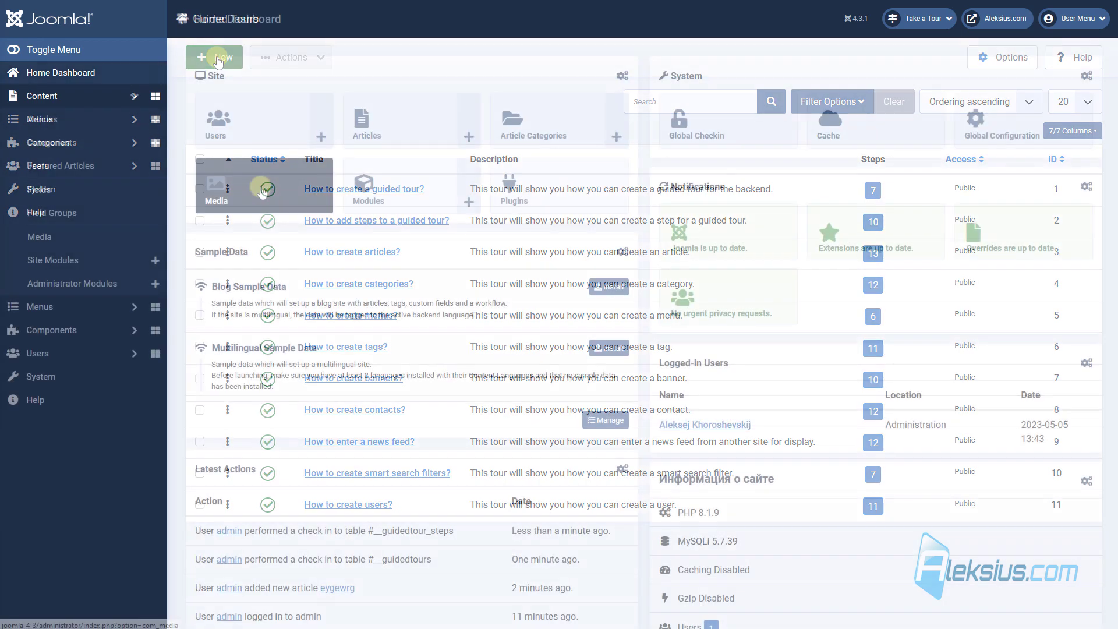
- Sort the Media manager's images folder by Size, Ascending, after briefly trying Name, Descending
left_click(262, 187)
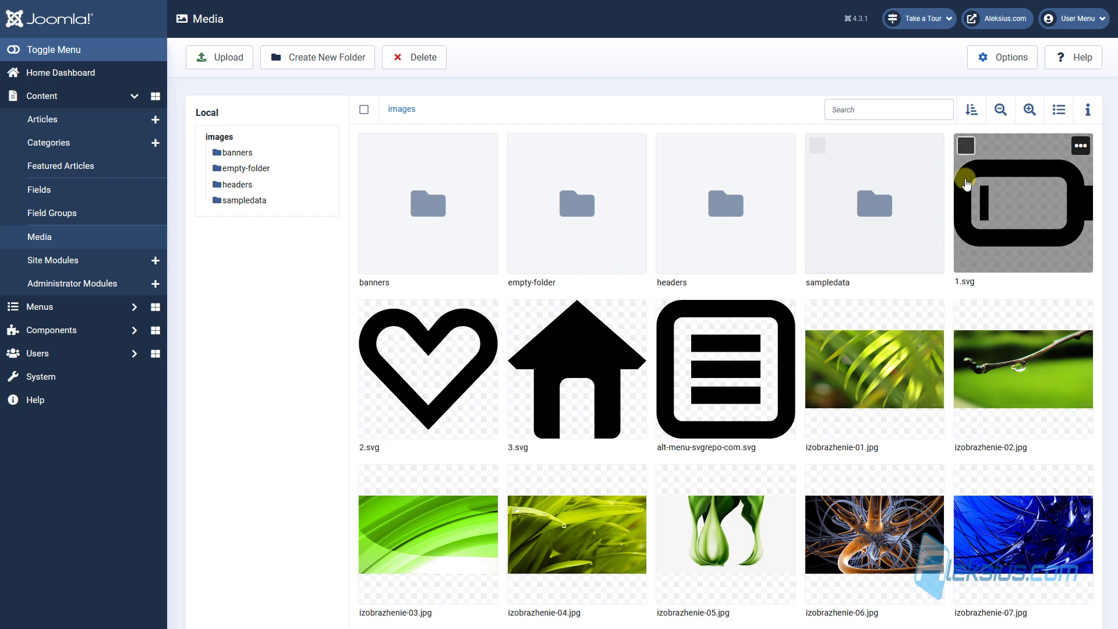
left_click(971, 109)
left_click(851, 145)
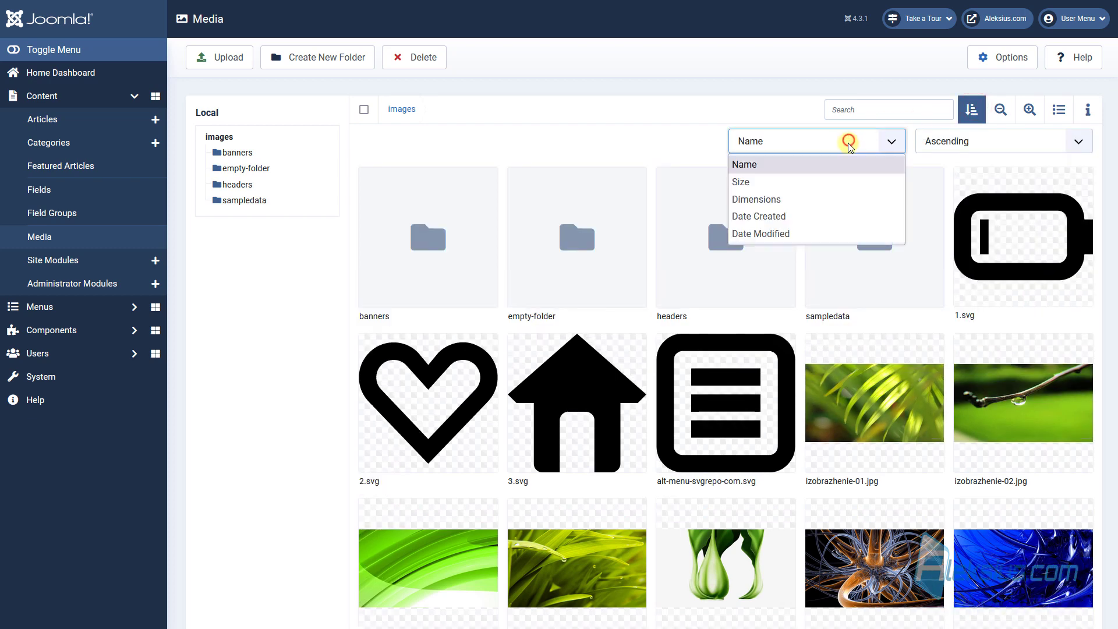
left_click(947, 141)
left_click(957, 182)
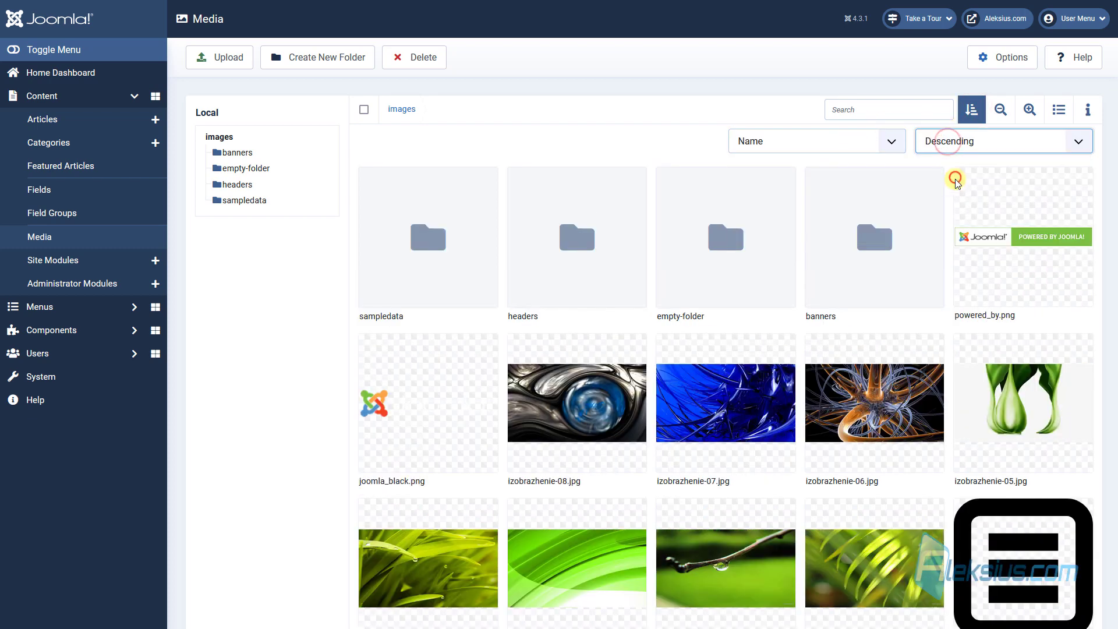
left_click(849, 140)
left_click(824, 180)
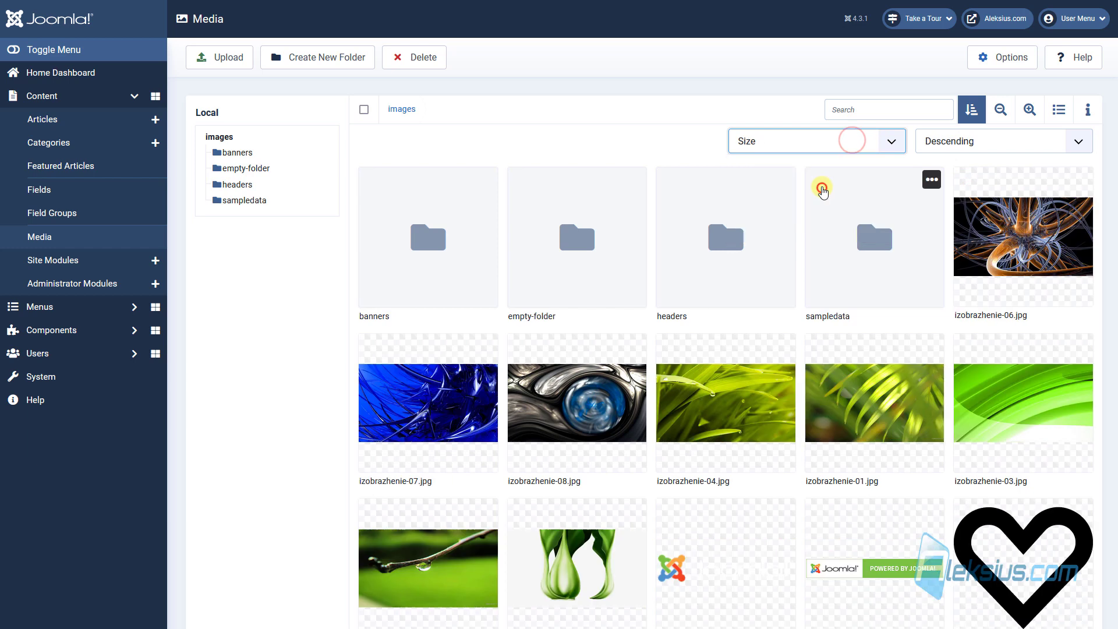
left_click(962, 141)
left_click(948, 165)
left_click(860, 143)
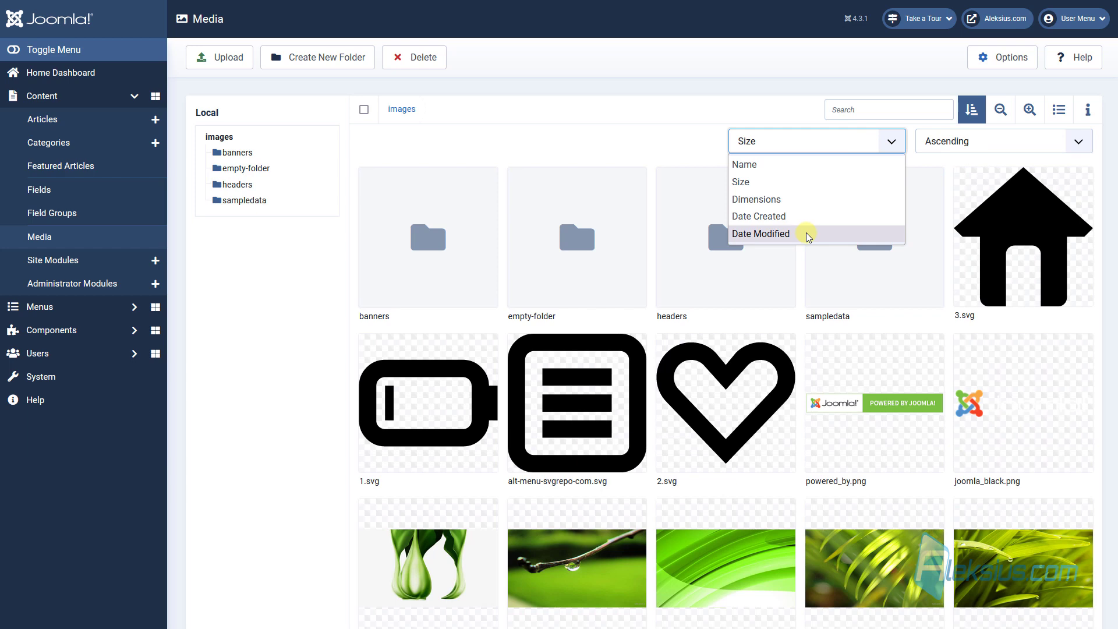
left_click(541, 58)
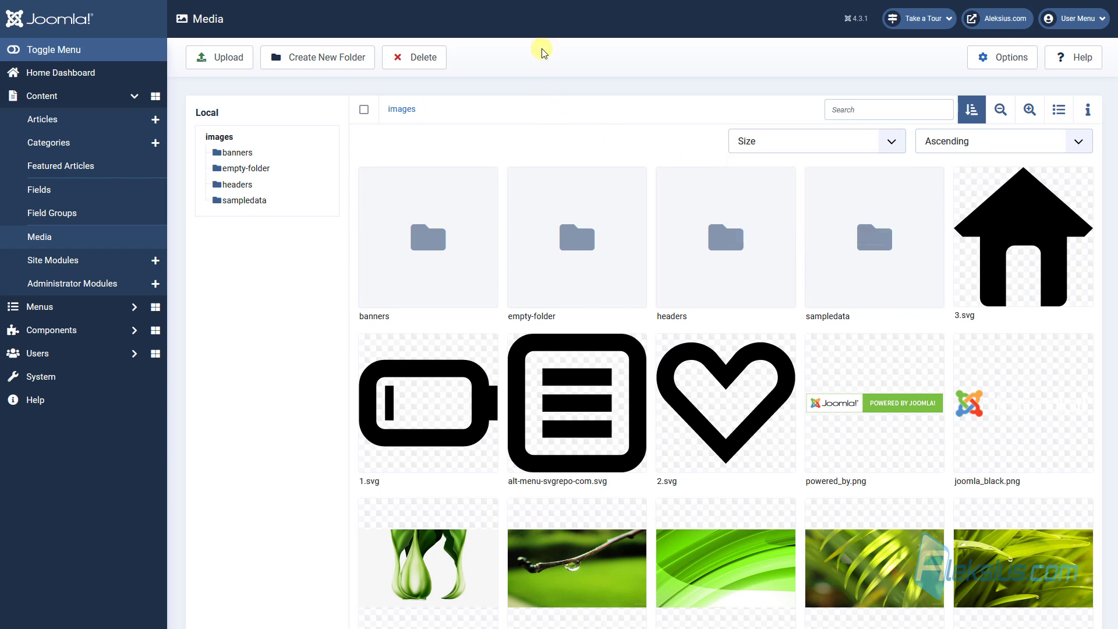
mouse_move(444, 330)
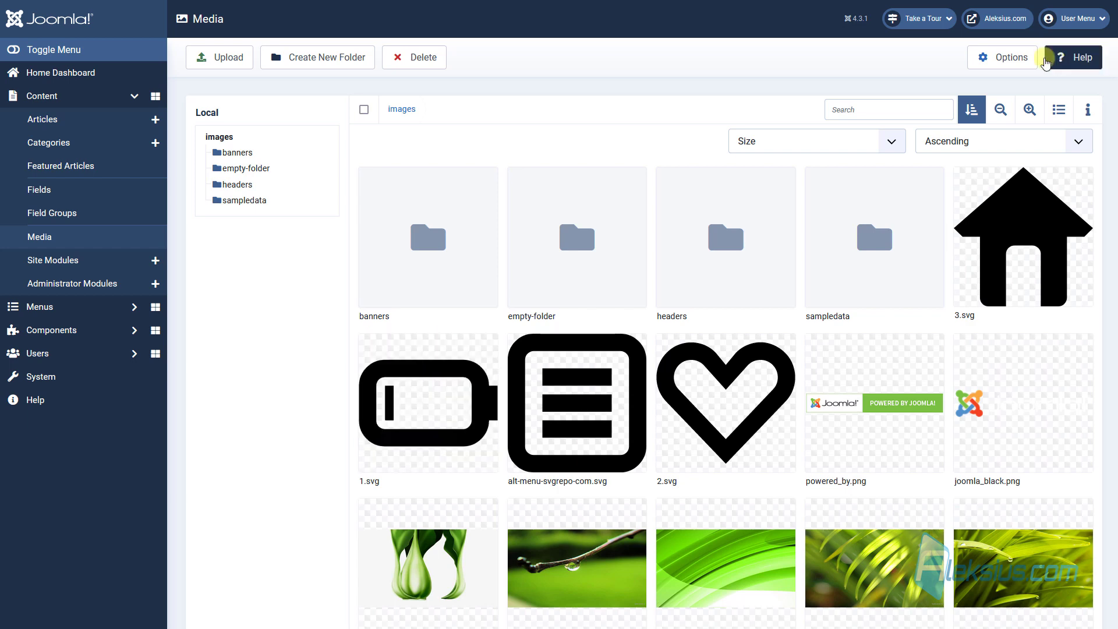
- Highlight svg in the allowed and legal image extensions and image/svg+xml in Media Options
left_click(1021, 59)
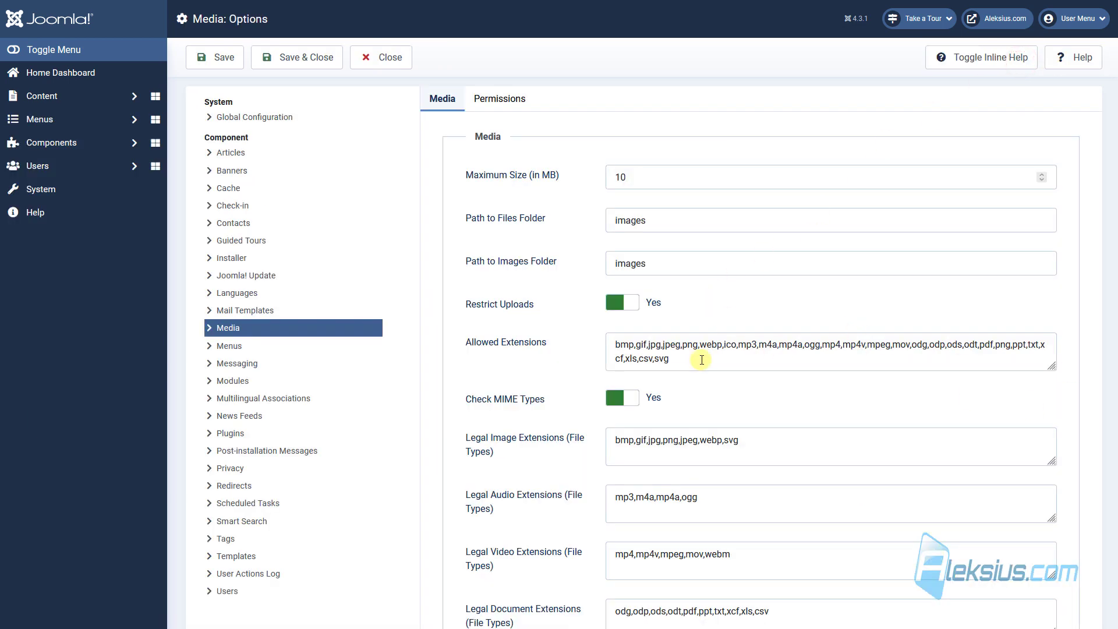
left_click_drag(678, 360, 657, 359)
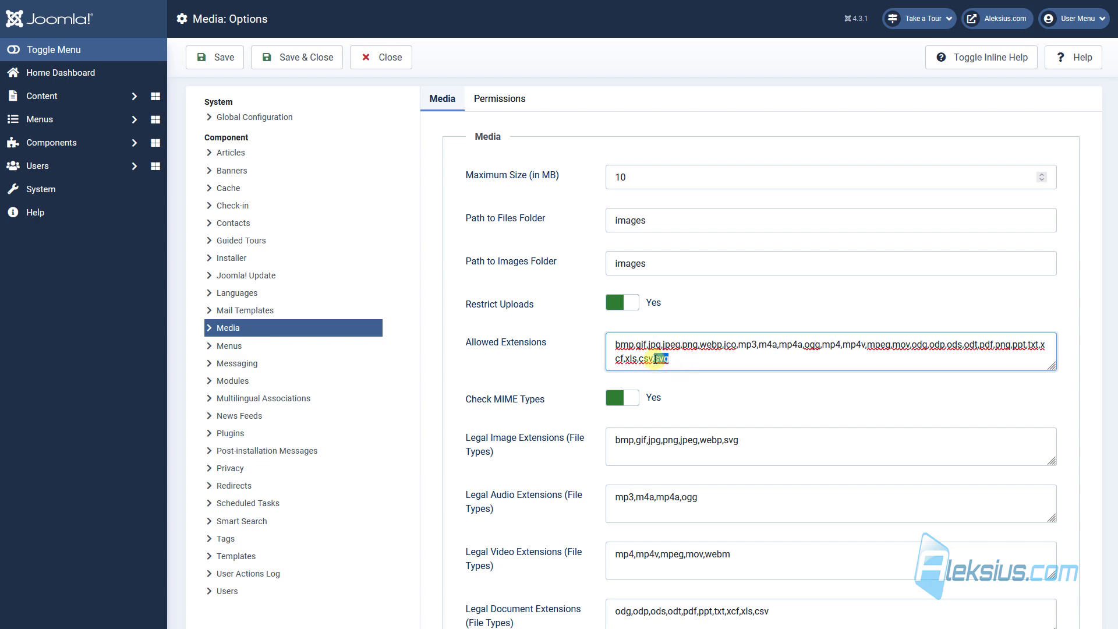
left_click_drag(749, 446, 724, 442)
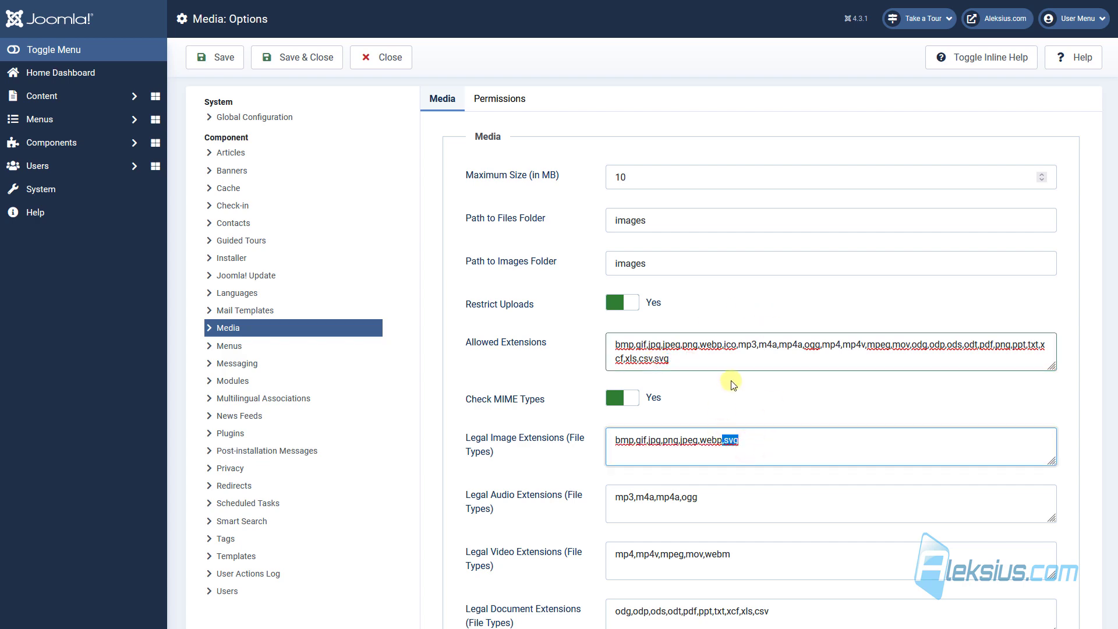
scroll(793, 379, "down", 4)
scroll(990, 521, "down", 1)
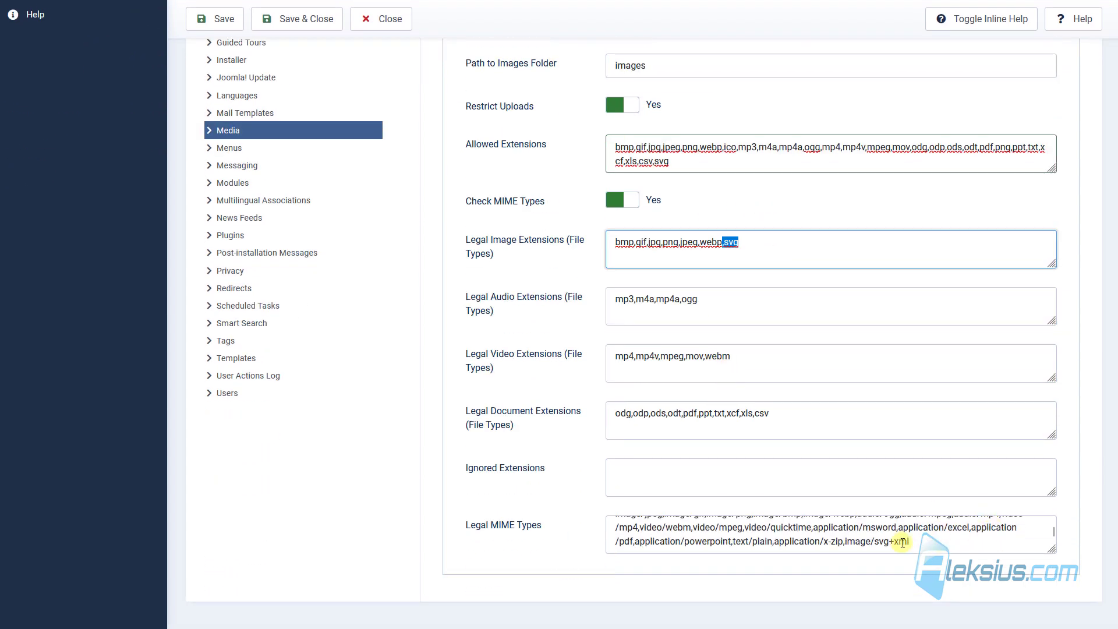
left_click_drag(913, 539, 846, 543)
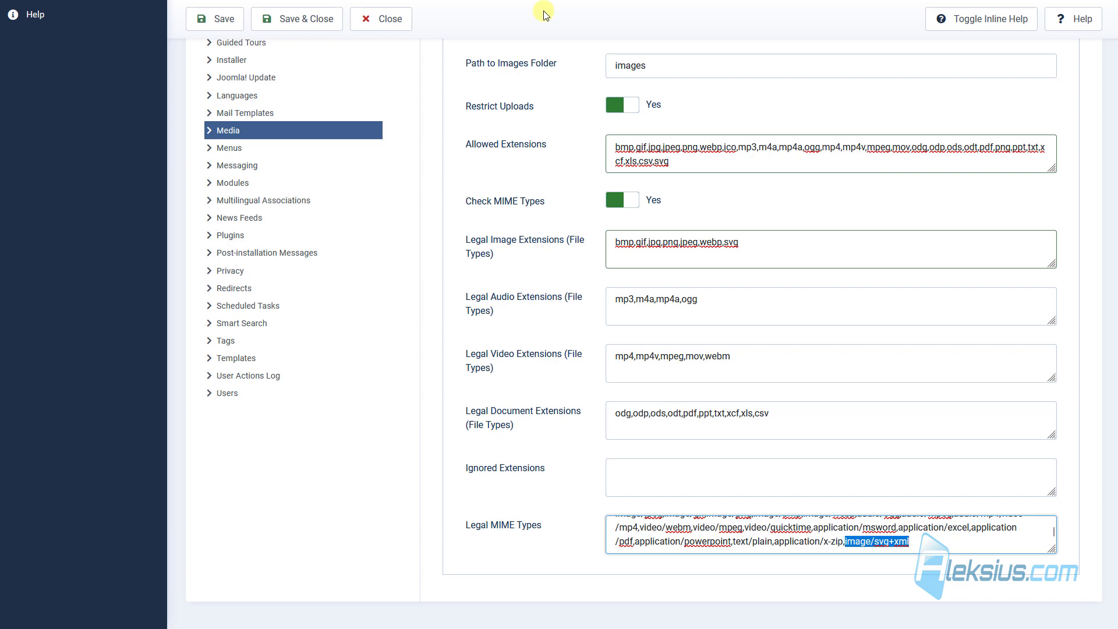
- Close Media Options without saving and open the empty-folder
left_click(405, 22)
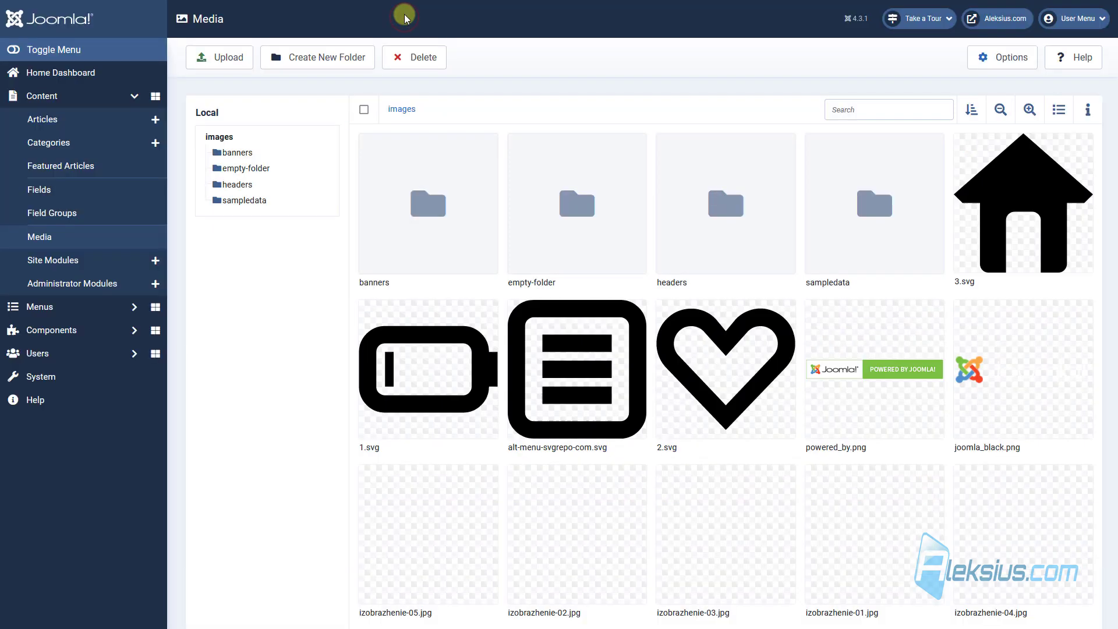
left_click(585, 219)
double_click(585, 219)
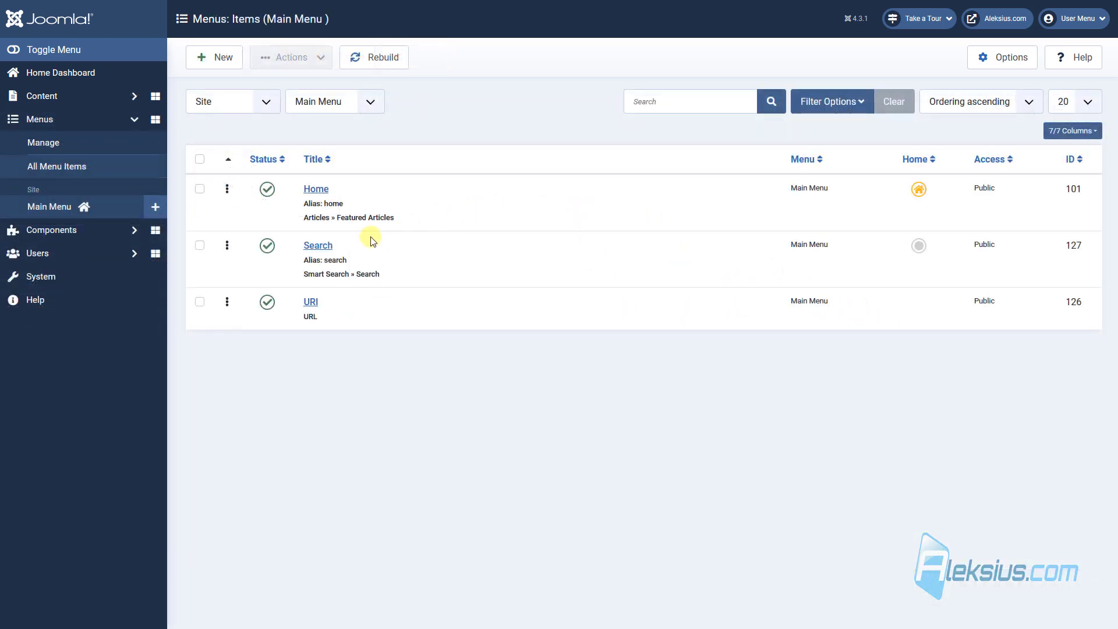
- Set Show Sort Fields to Show on the Search menu item's Advanced tab
left_click(314, 247)
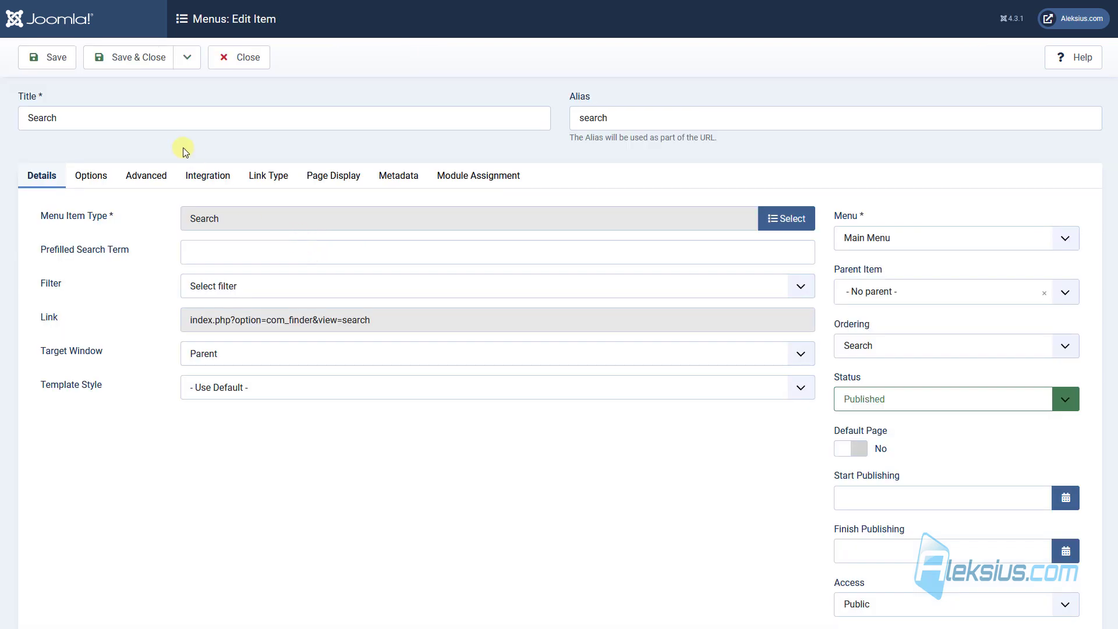
left_click(126, 181)
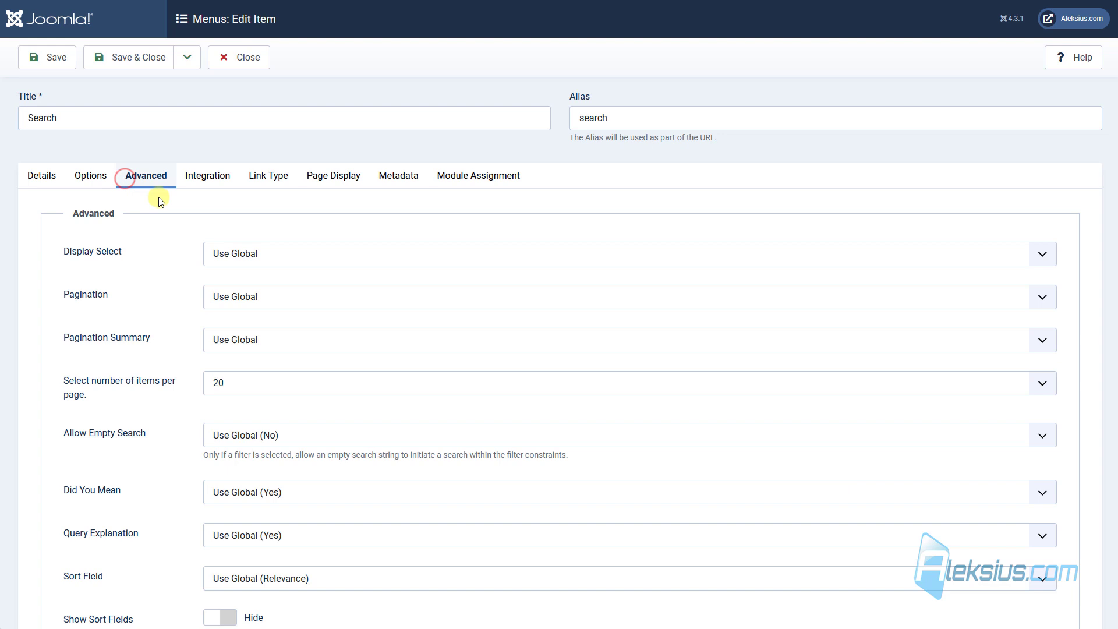
scroll(207, 219, "down", 2)
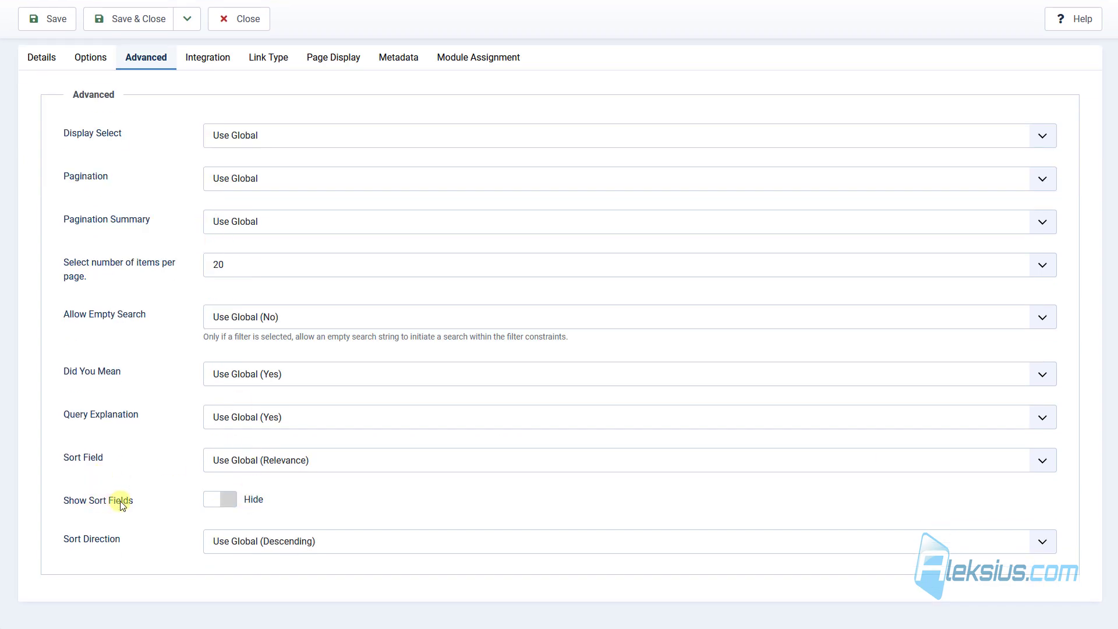
left_click(226, 504)
scroll(221, 481, "down", 1)
left_click(533, 501)
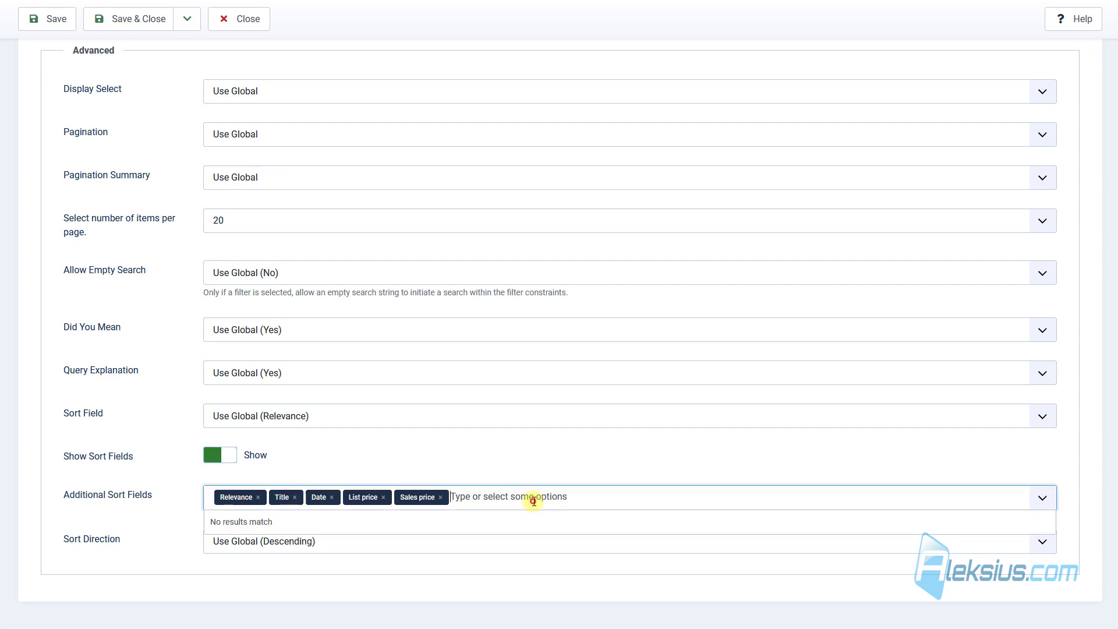
left_click(514, 465)
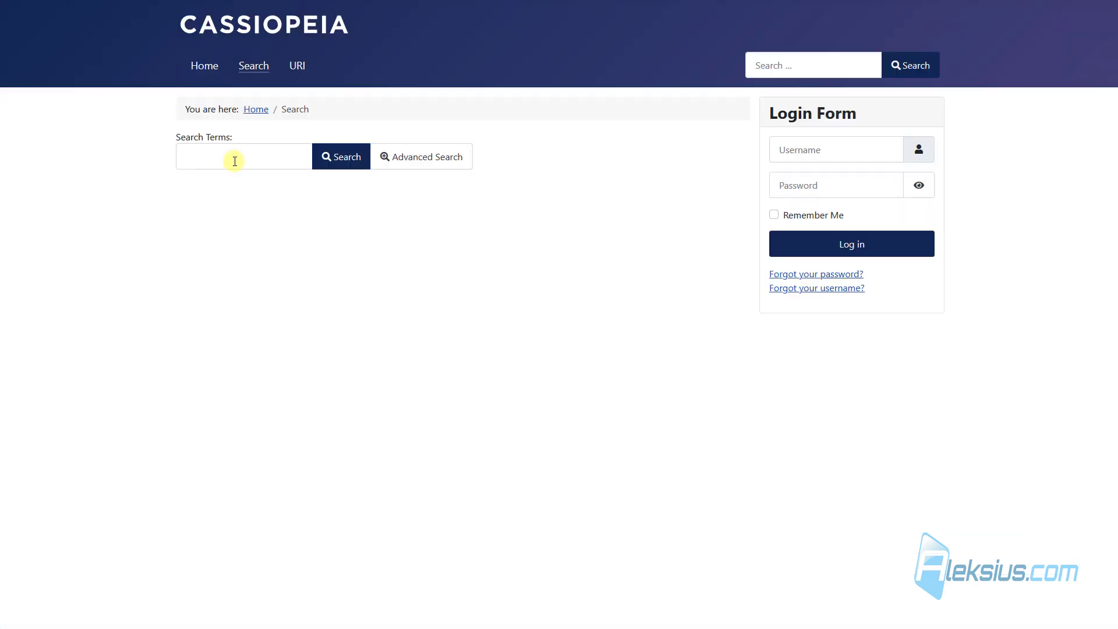
- Search 'joomla' on the front end and save the Search menu item in admin
left_click(233, 158)
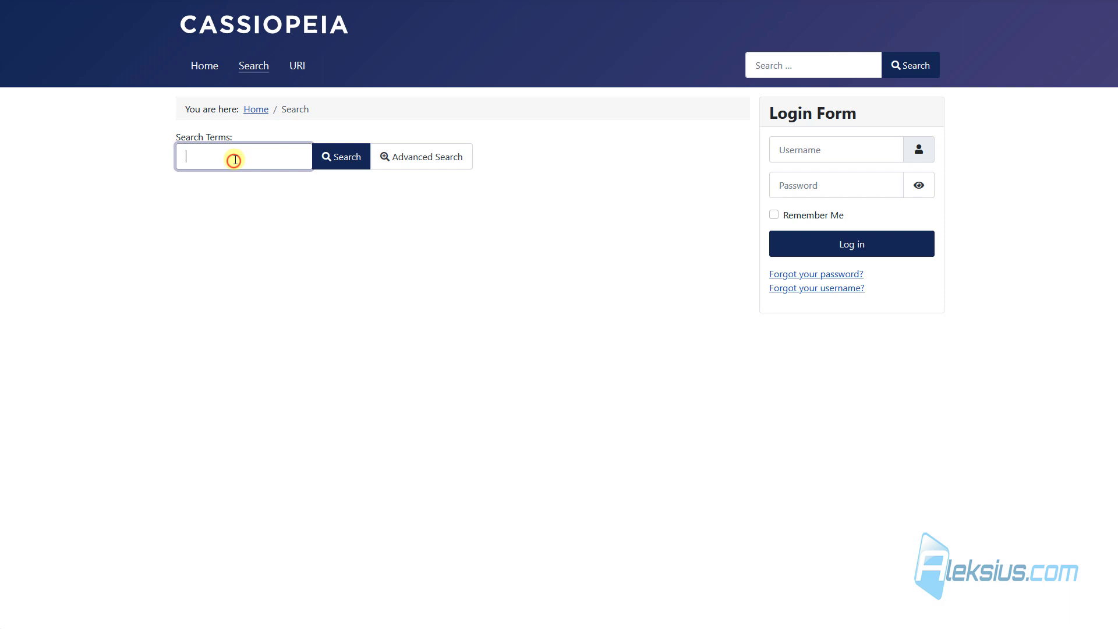
type("joomla")
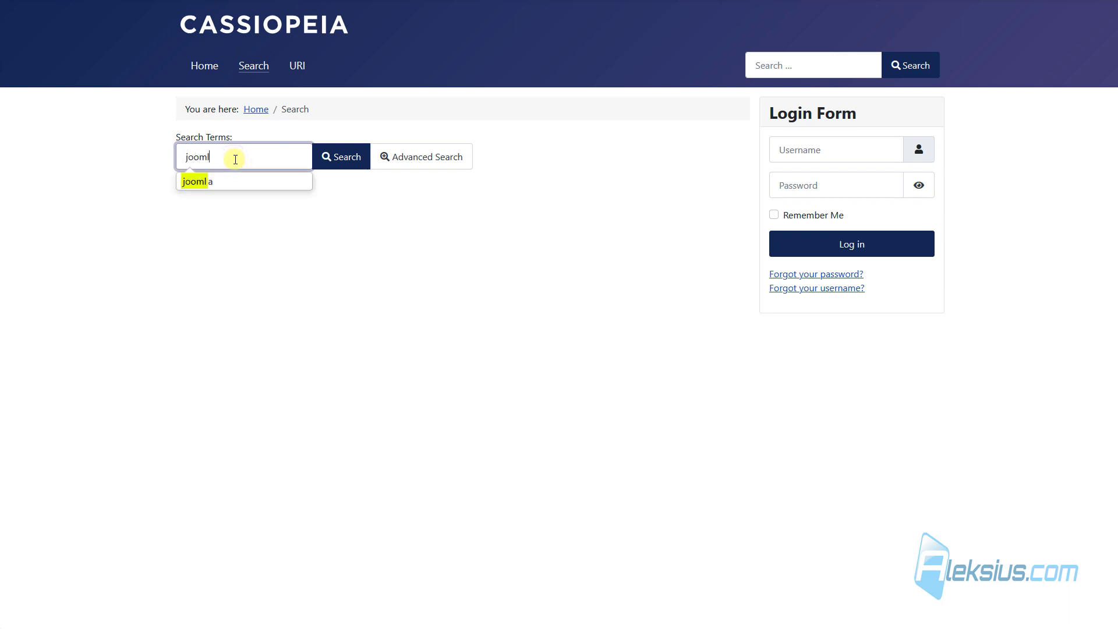
left_click(341, 169)
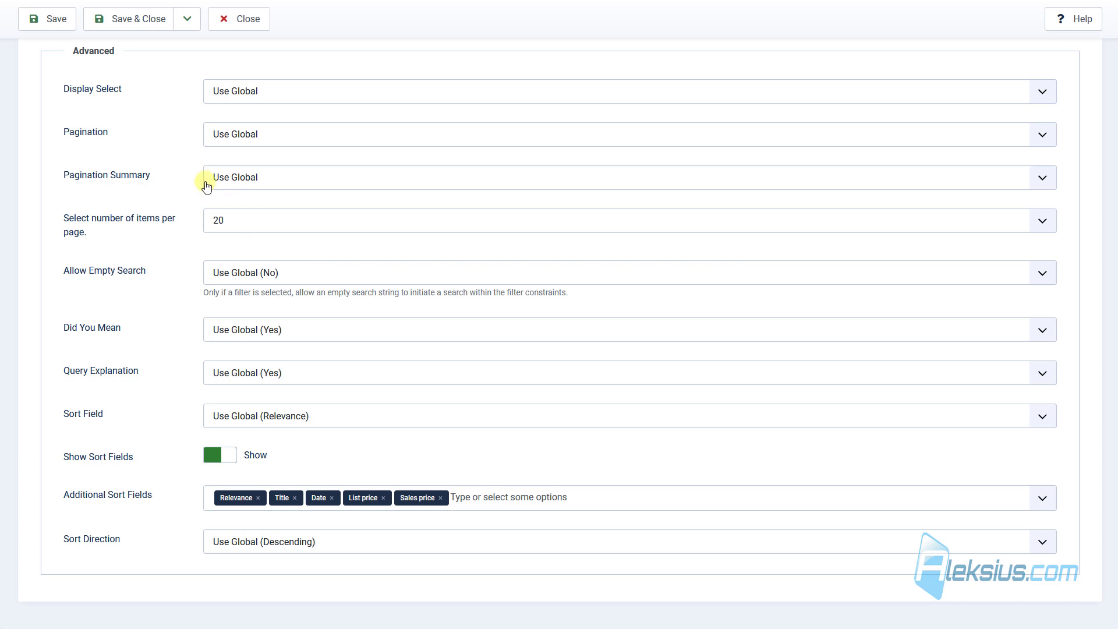
left_click(51, 19)
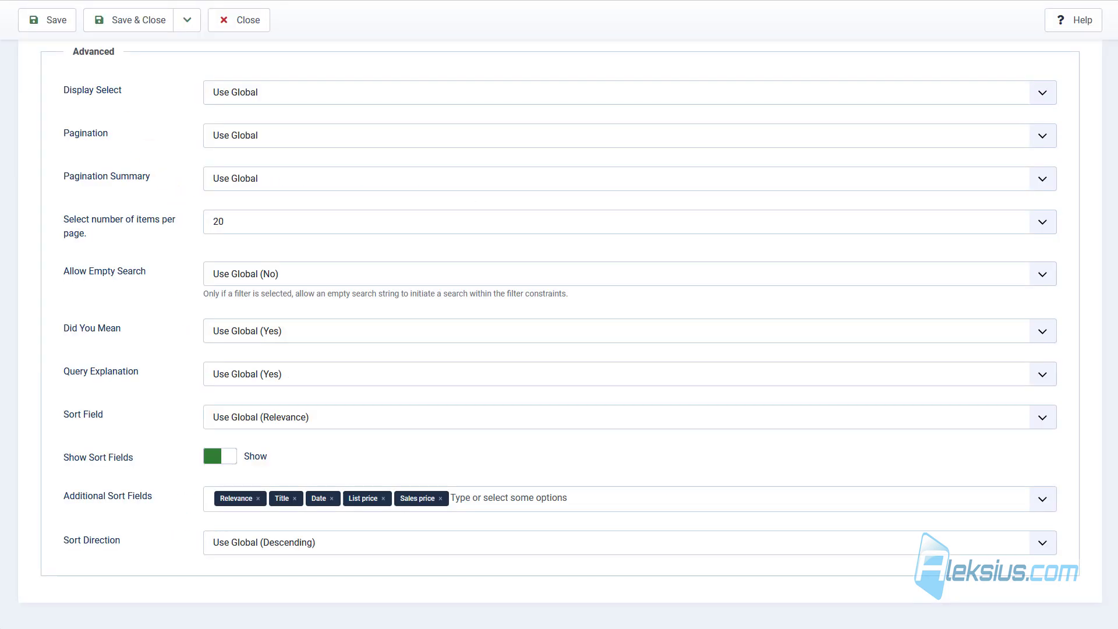
left_click(72, 29)
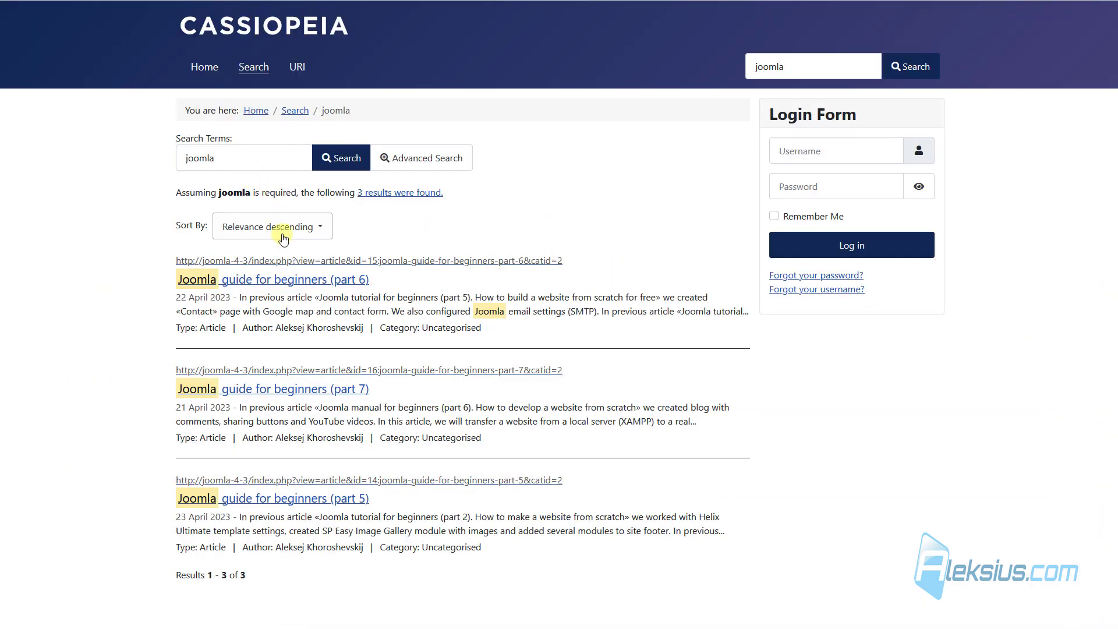
- Sort the joomla results by List price ascending, then by Title ascending
left_click(293, 229)
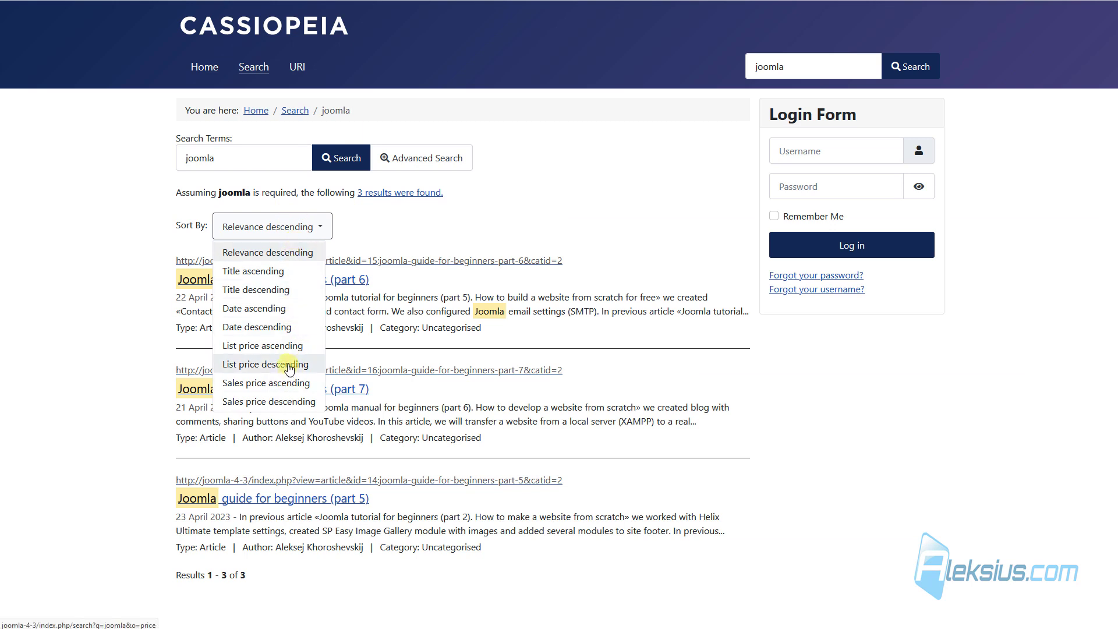
left_click(287, 383)
left_click(284, 233)
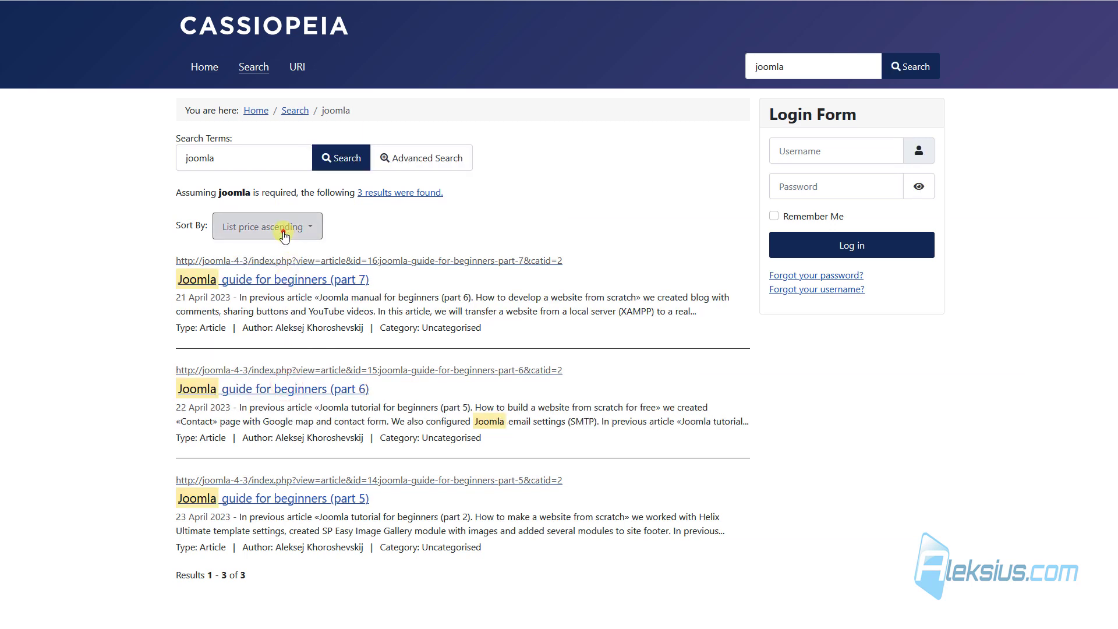
left_click(283, 277)
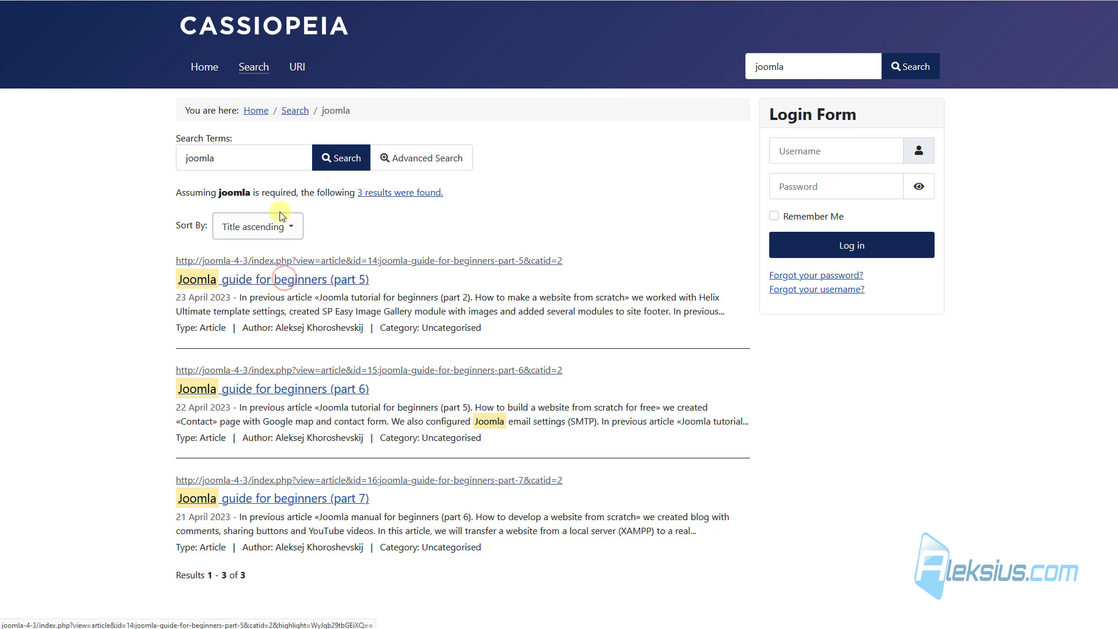
left_click(280, 226)
left_click(273, 292)
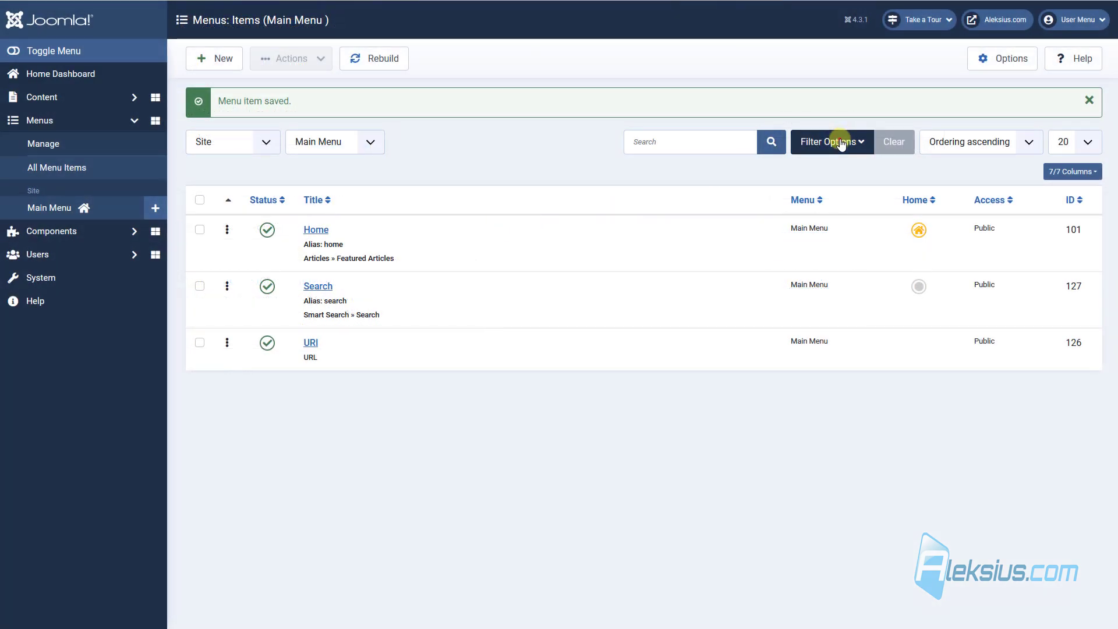
- Filter Main Menu items by the Articles component, clear the filter, and open the Menu module
left_click(840, 143)
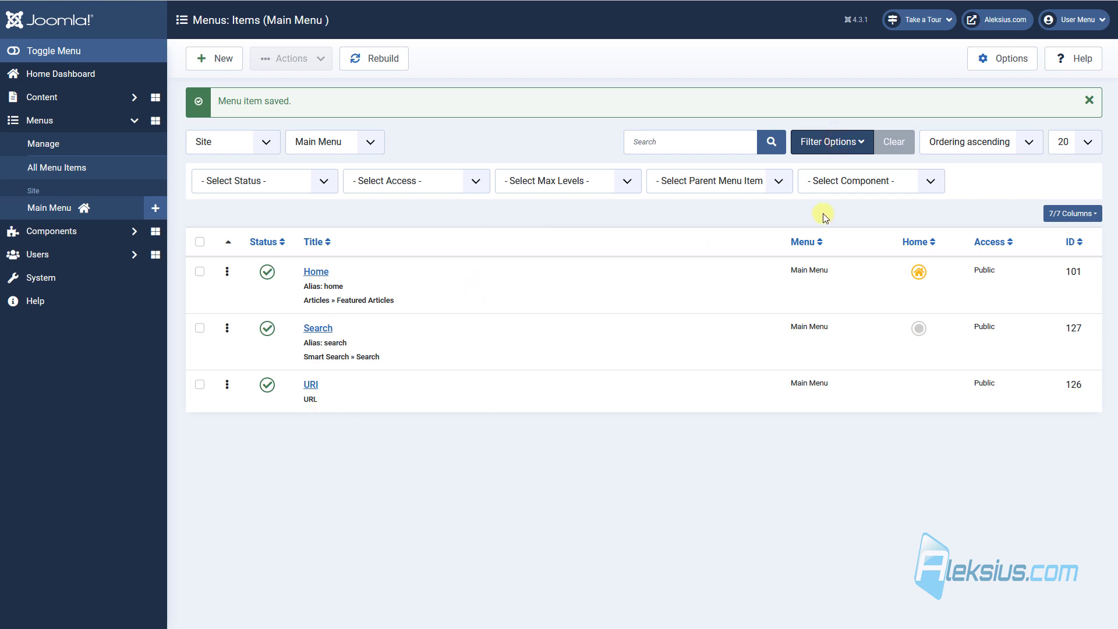
left_click(849, 181)
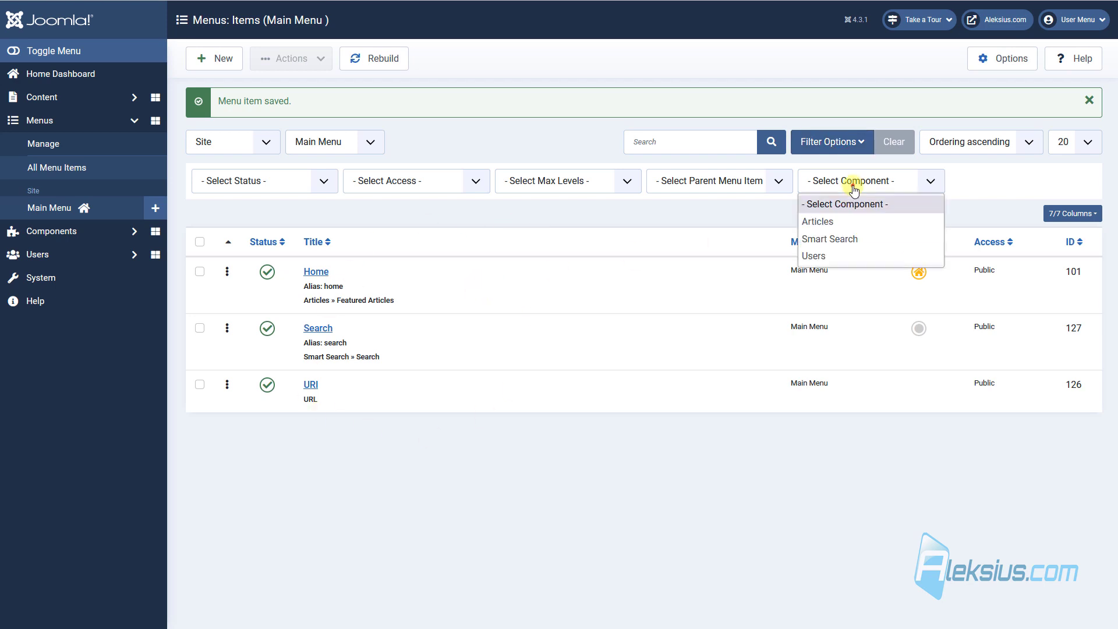
left_click(848, 222)
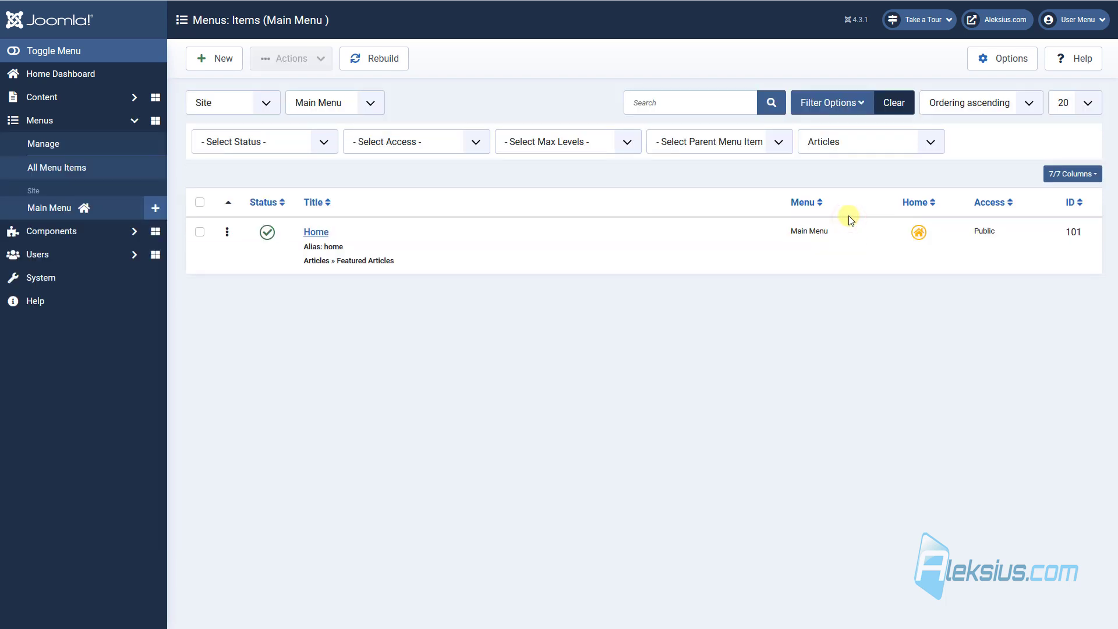
left_click(841, 142)
left_click(847, 167)
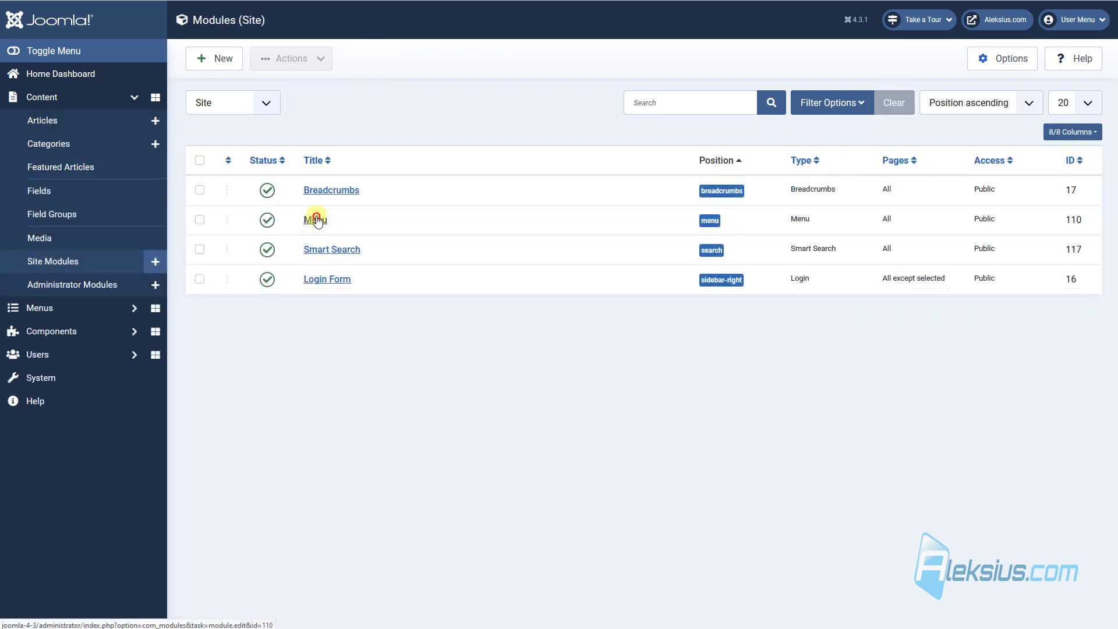
left_click(314, 218)
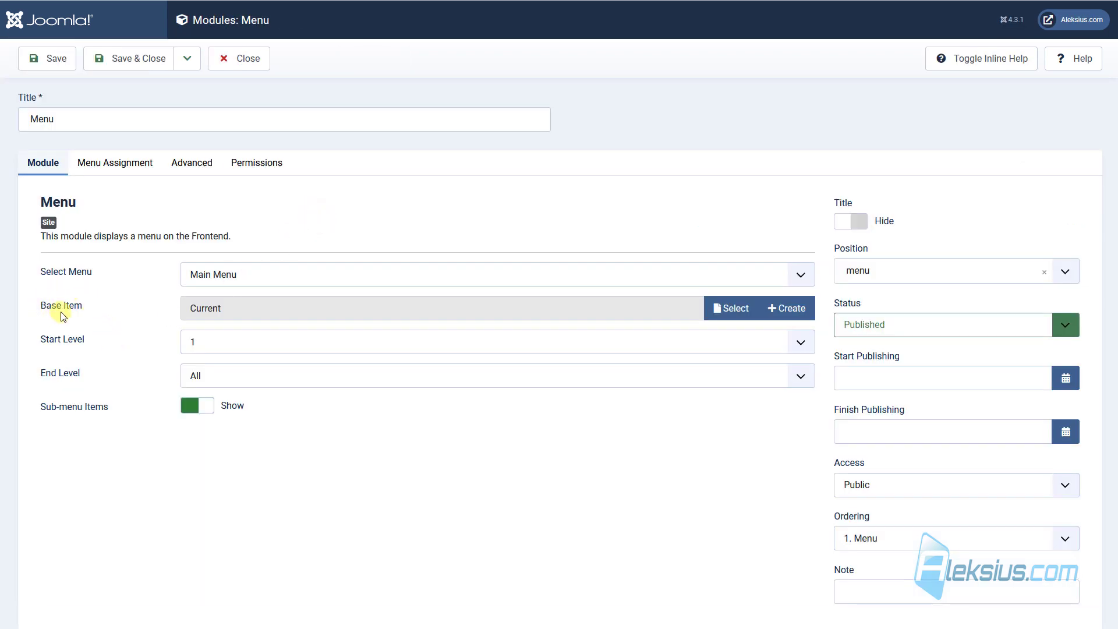
- Set the Menu module's Base Item to the URL menu item
left_click(717, 304)
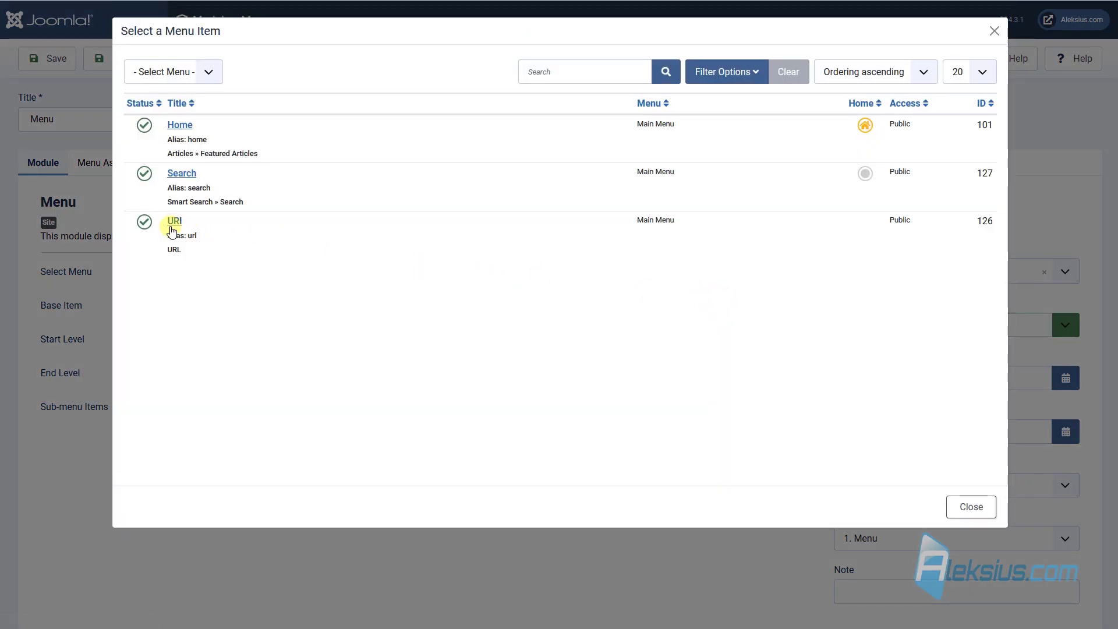
left_click(174, 222)
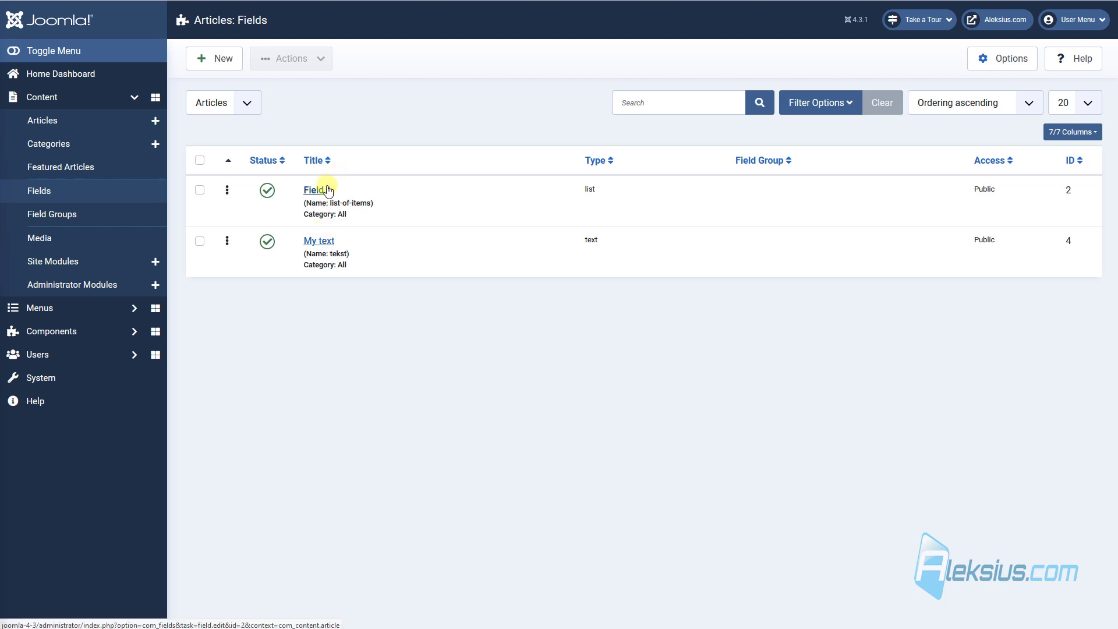
left_click(319, 191)
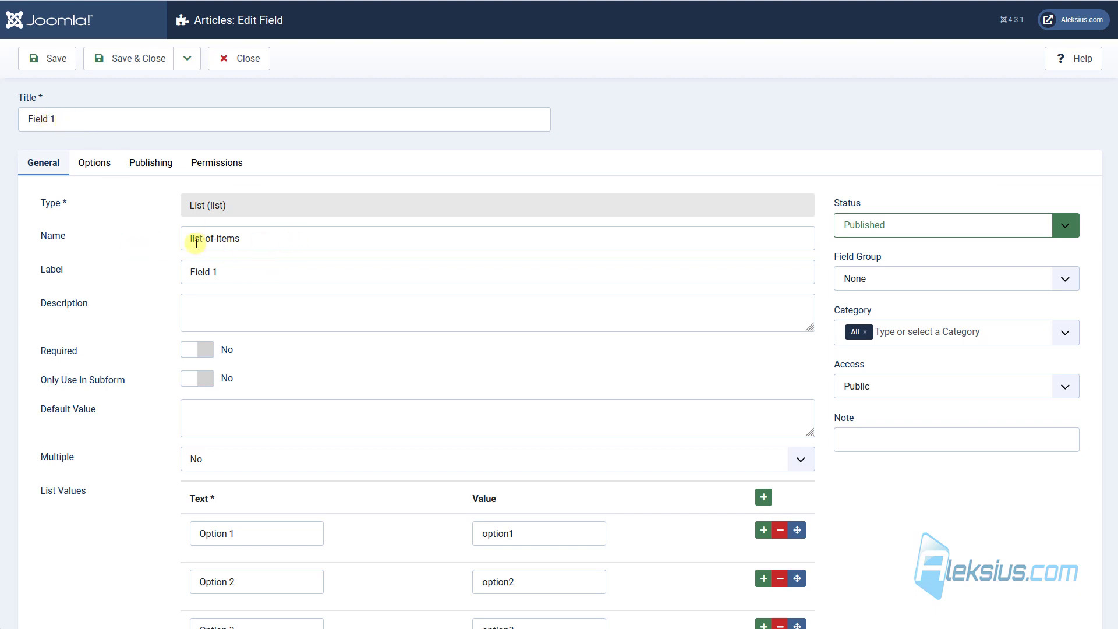
scroll(267, 247, "down", 2)
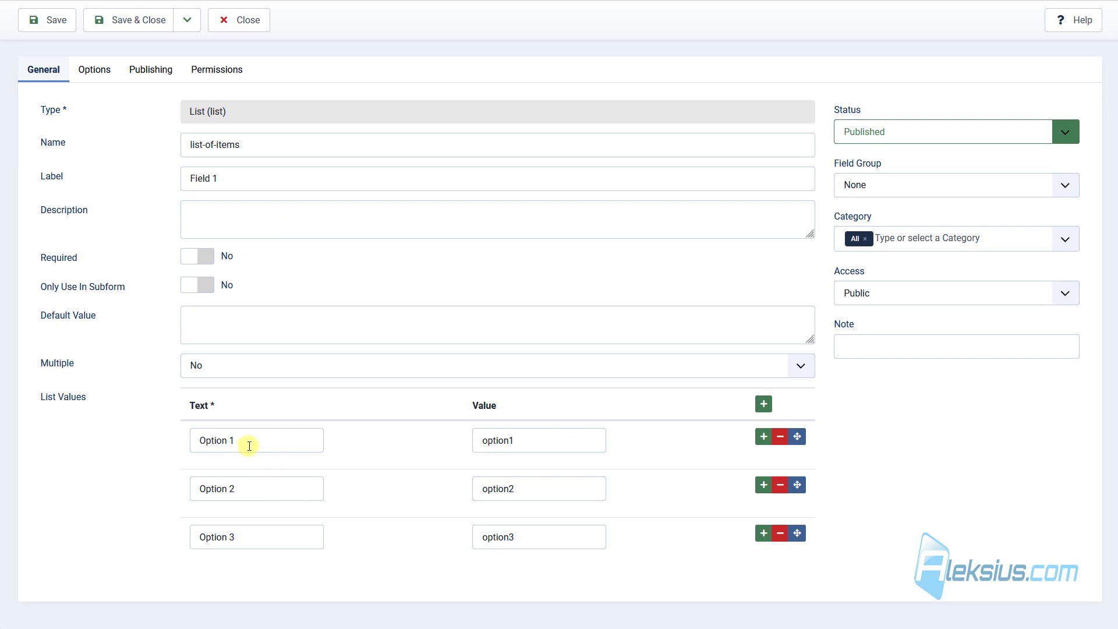
double_click(529, 441)
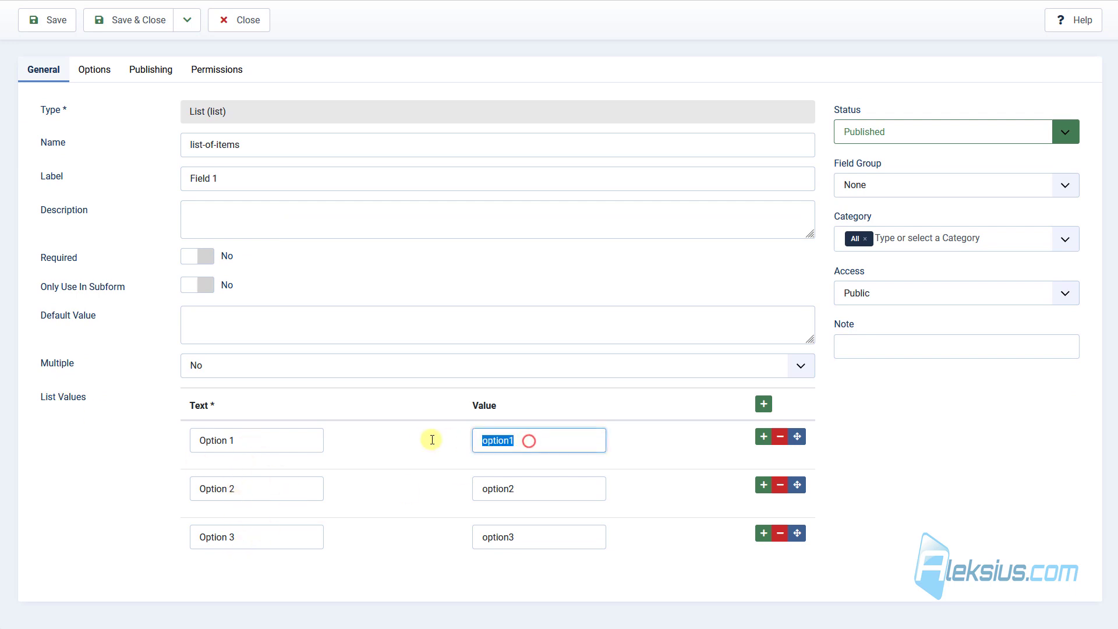
left_click(357, 219)
scroll(350, 209, "up", 2)
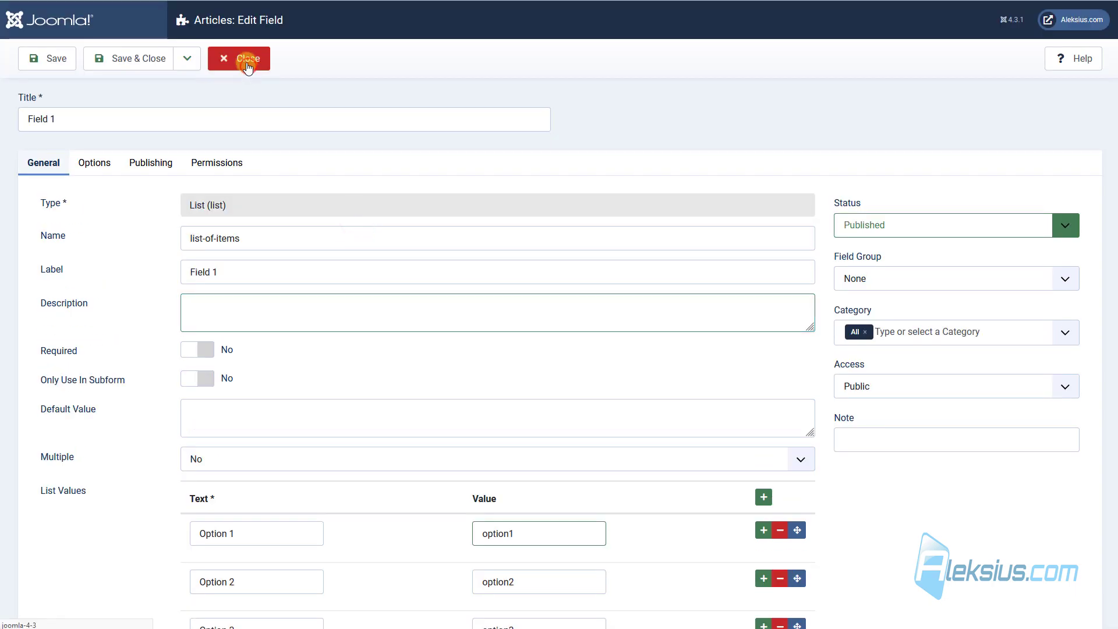
left_click(247, 63)
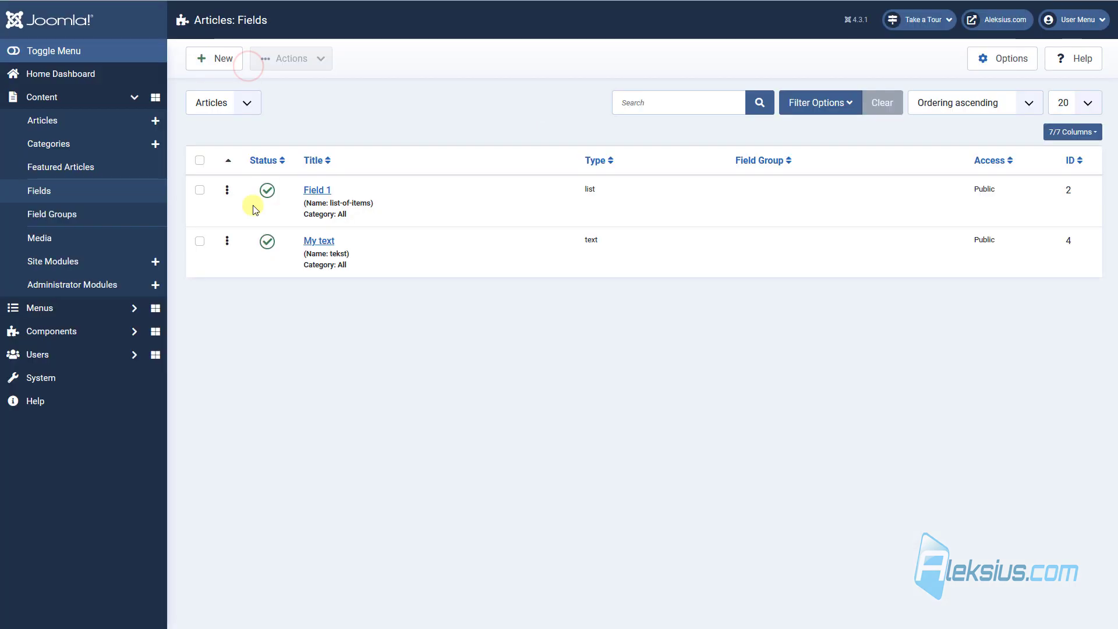
left_click(315, 244)
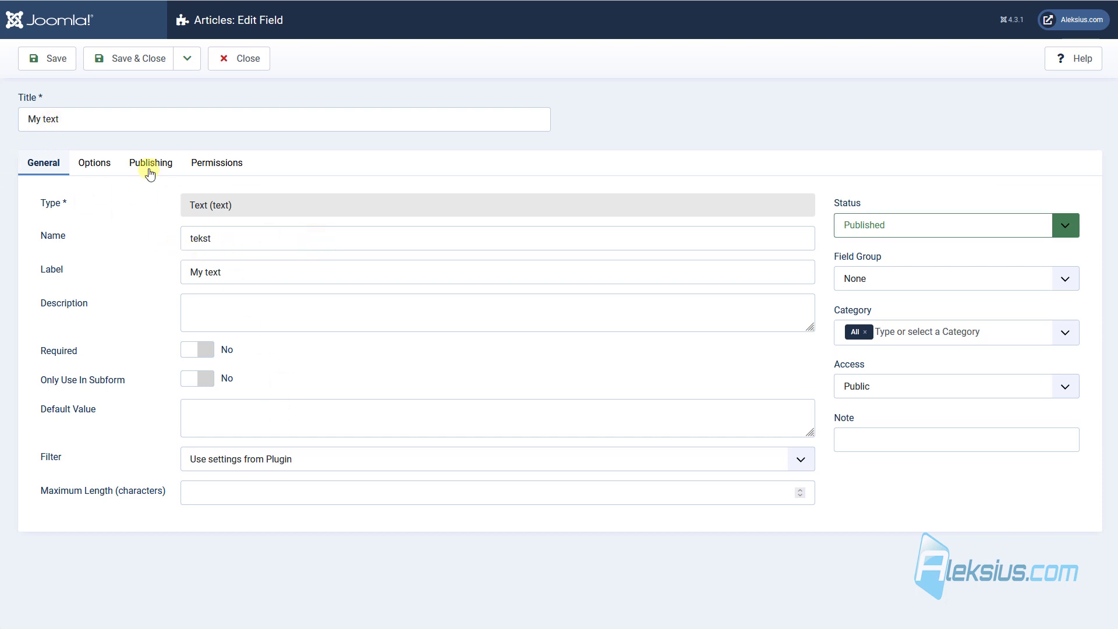
left_click(106, 165)
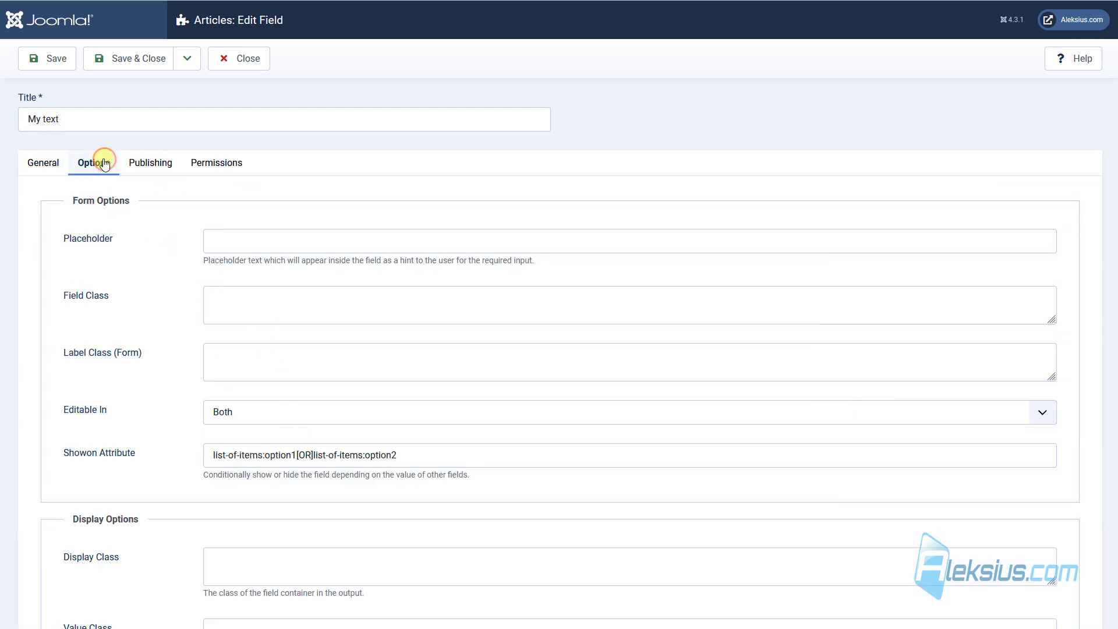
scroll(153, 462, "down", 3)
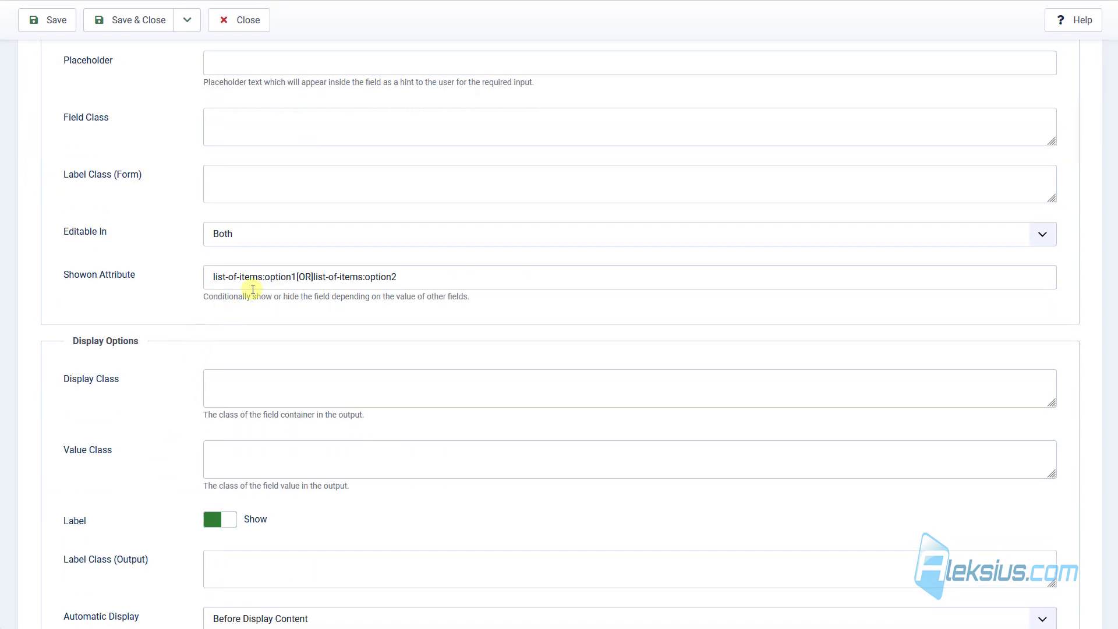
key("ctrl+plus")
key("ctrl+plus")
key("ctrl+plus")
scroll(279, 300, "down", 3)
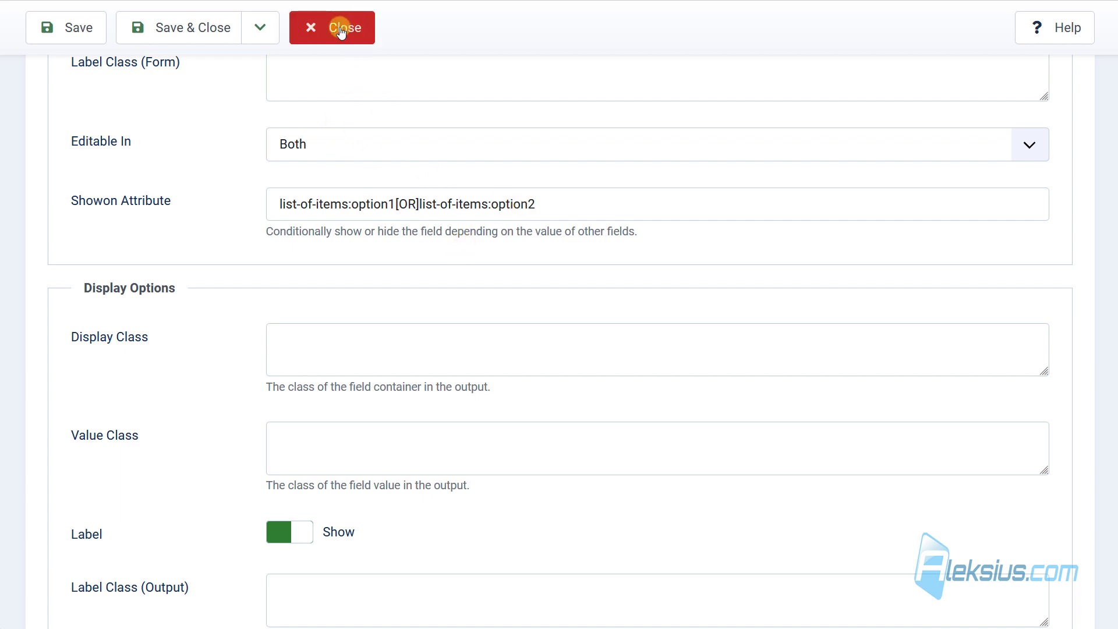
left_click(323, 36)
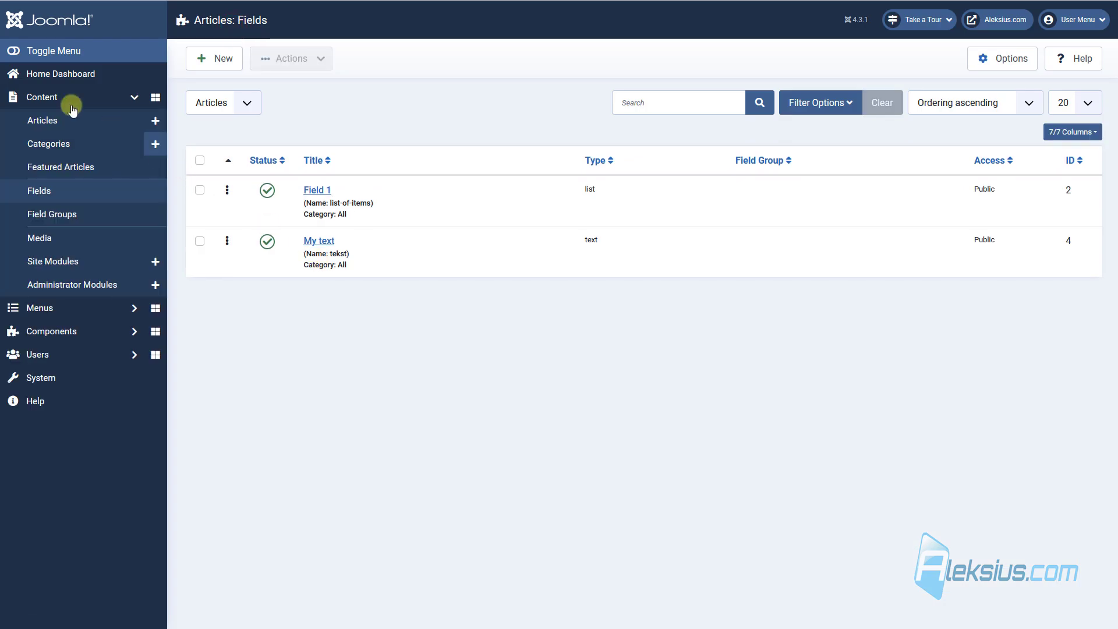
- On the Test article's Fields tab, switch Field 1 through Option 1, Option 2, then Option 3
left_click(42, 119)
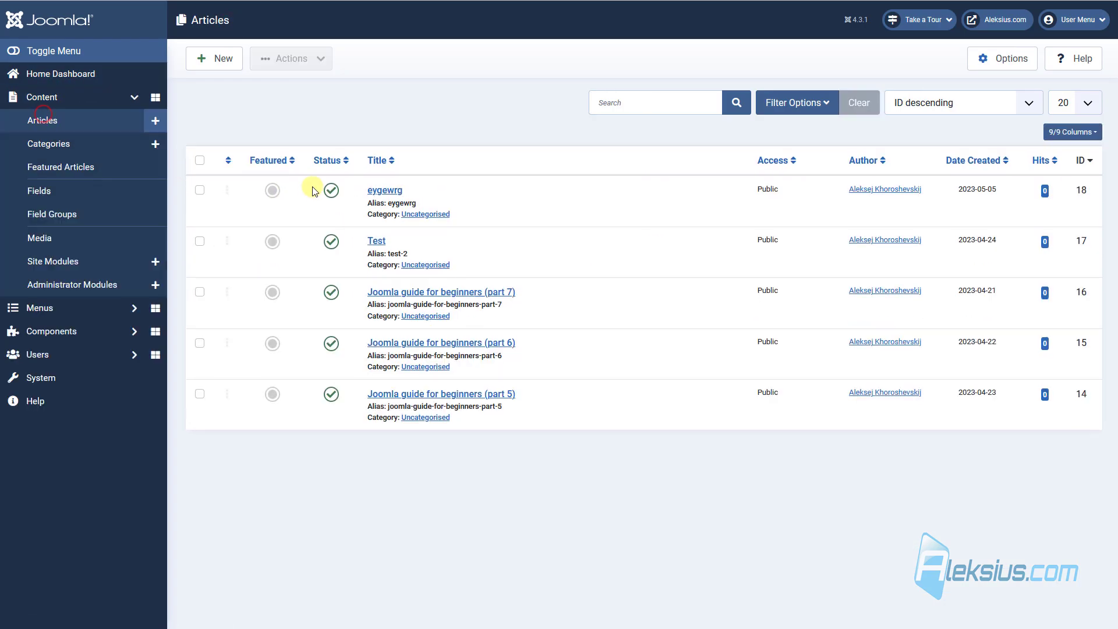
left_click(381, 241)
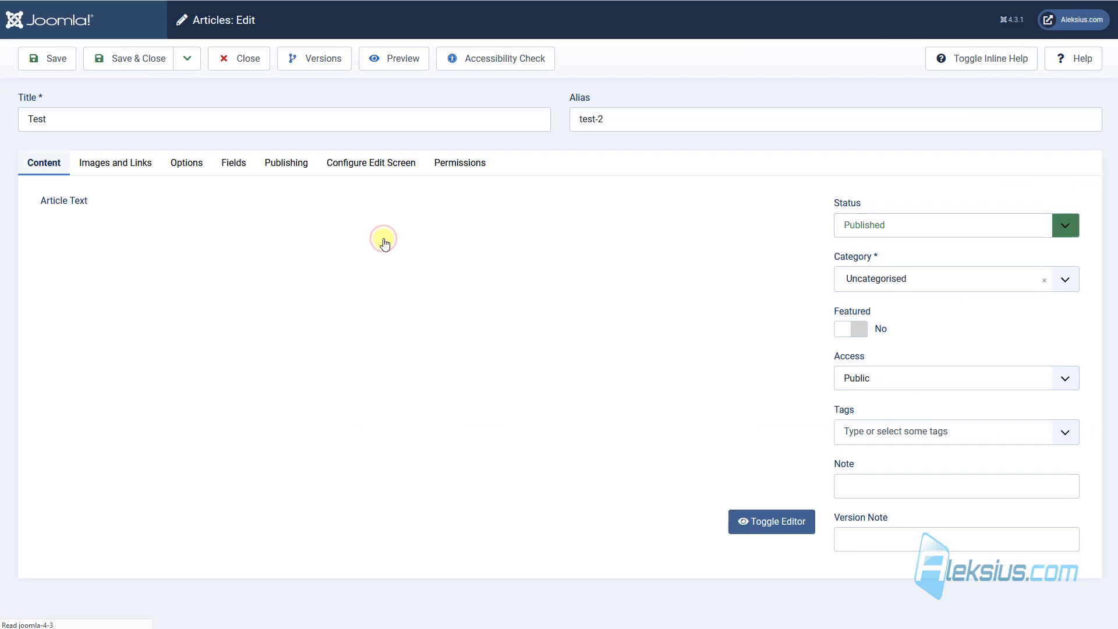
left_click(243, 169)
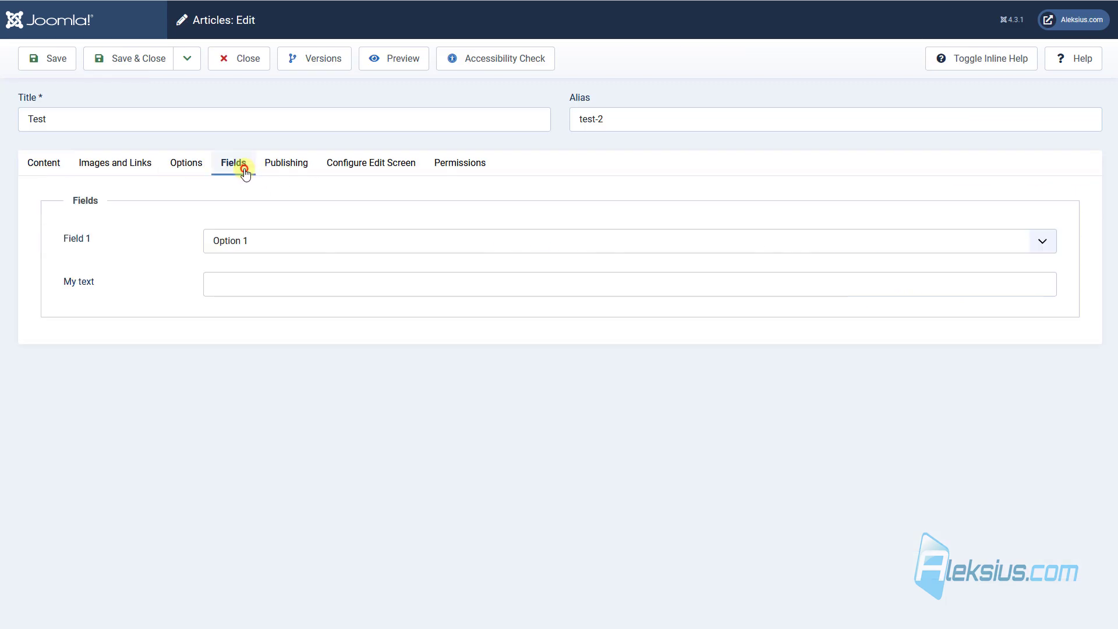
left_click(244, 243)
left_click(231, 263)
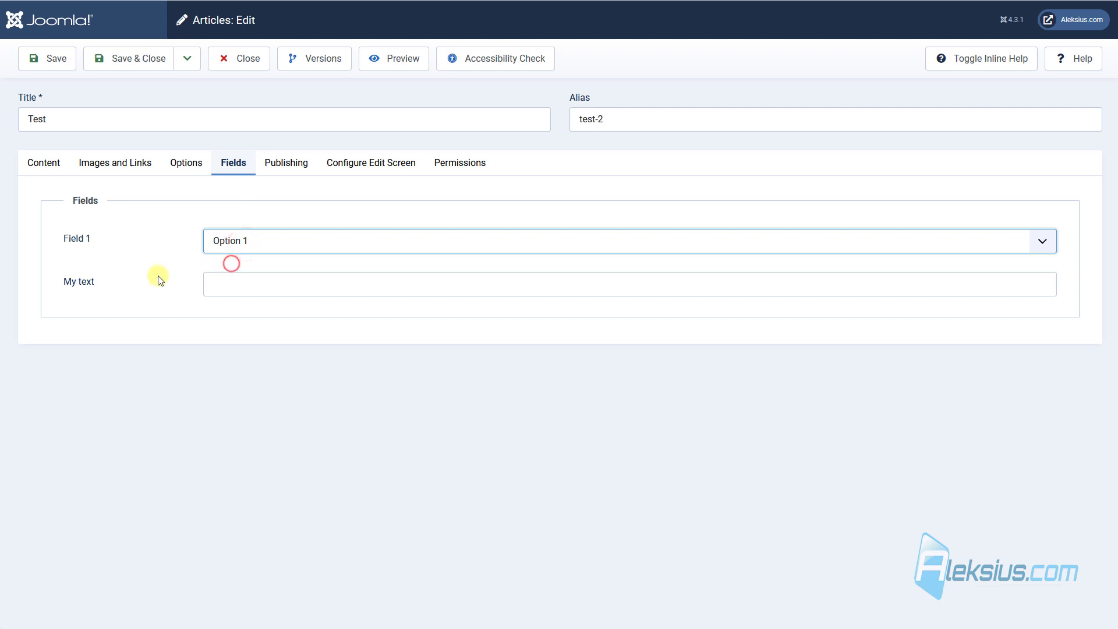
left_click(269, 240)
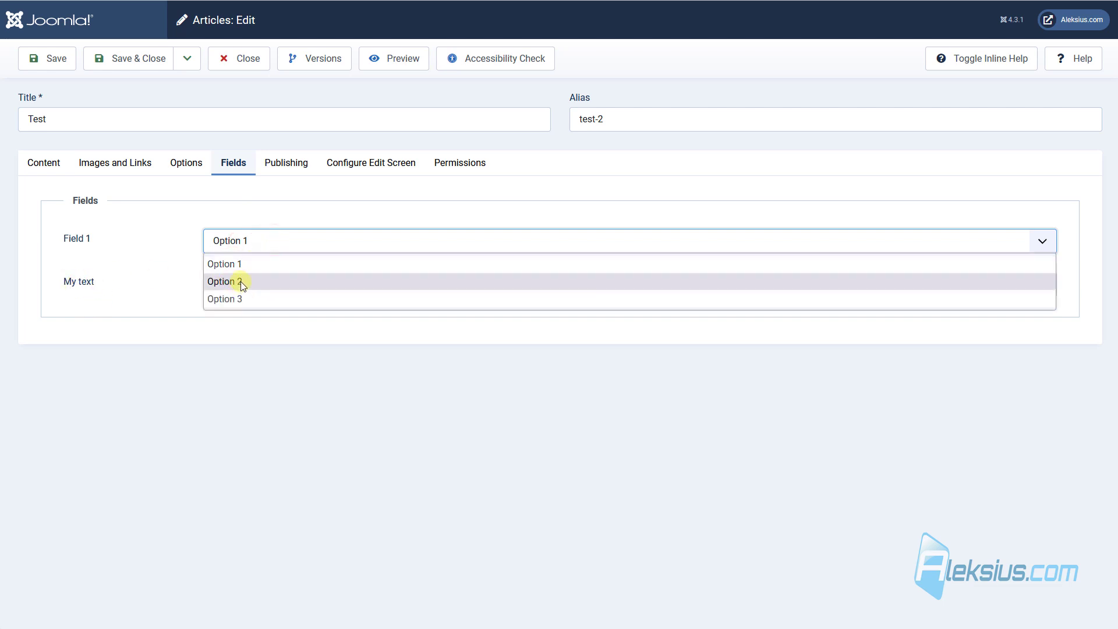
left_click(240, 282)
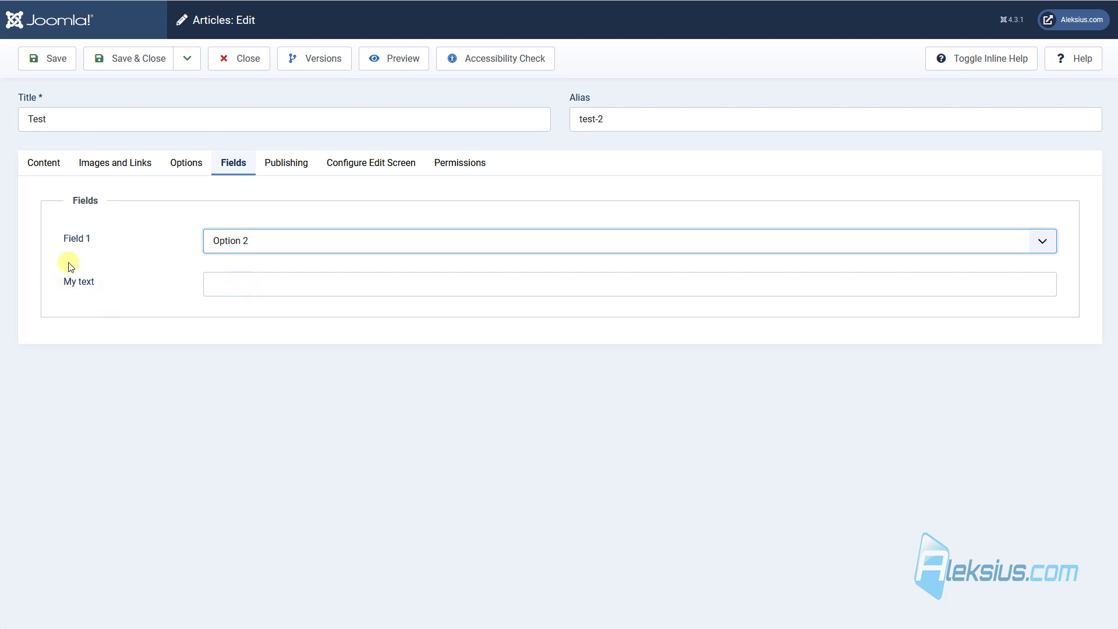
left_click(296, 239)
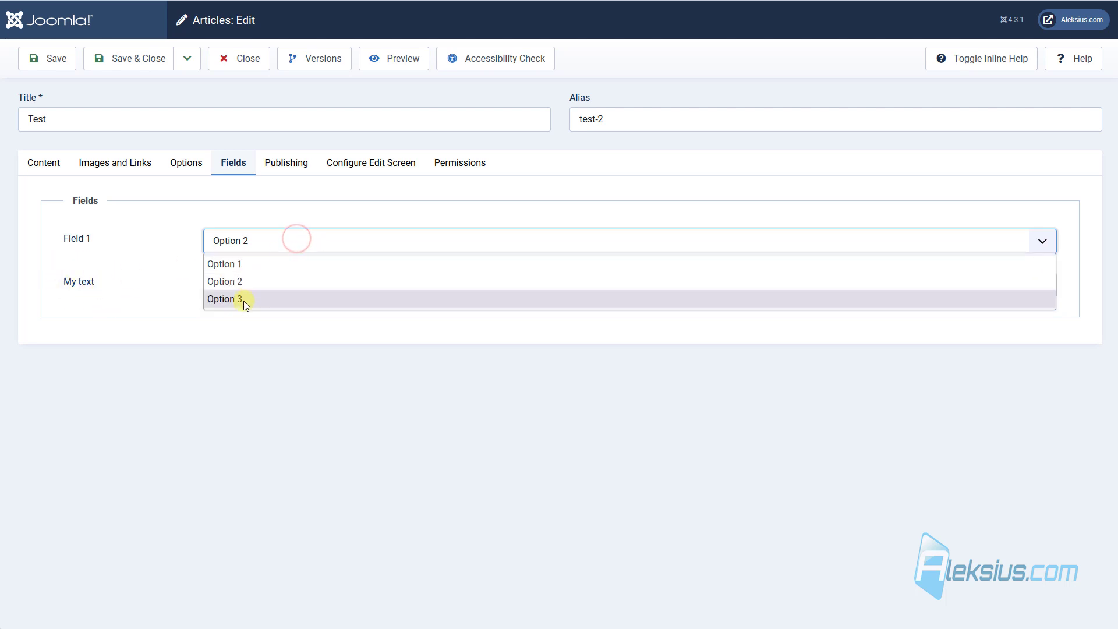
left_click(243, 300)
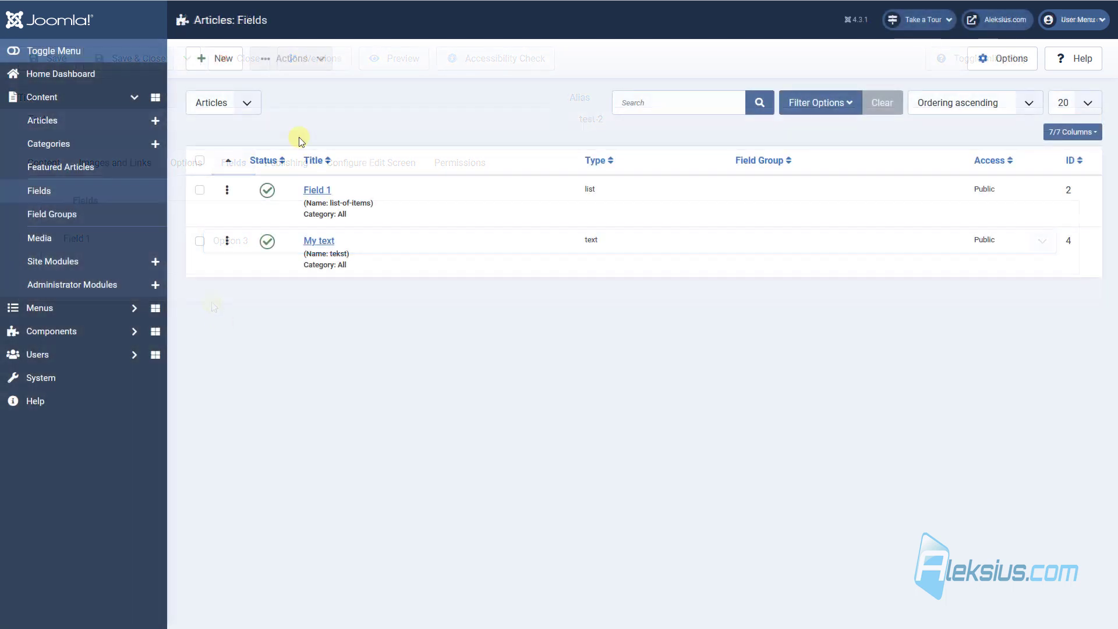
- Filter the Fields list by assigned category Blog, then start a new field from that filtered list
left_click(818, 104)
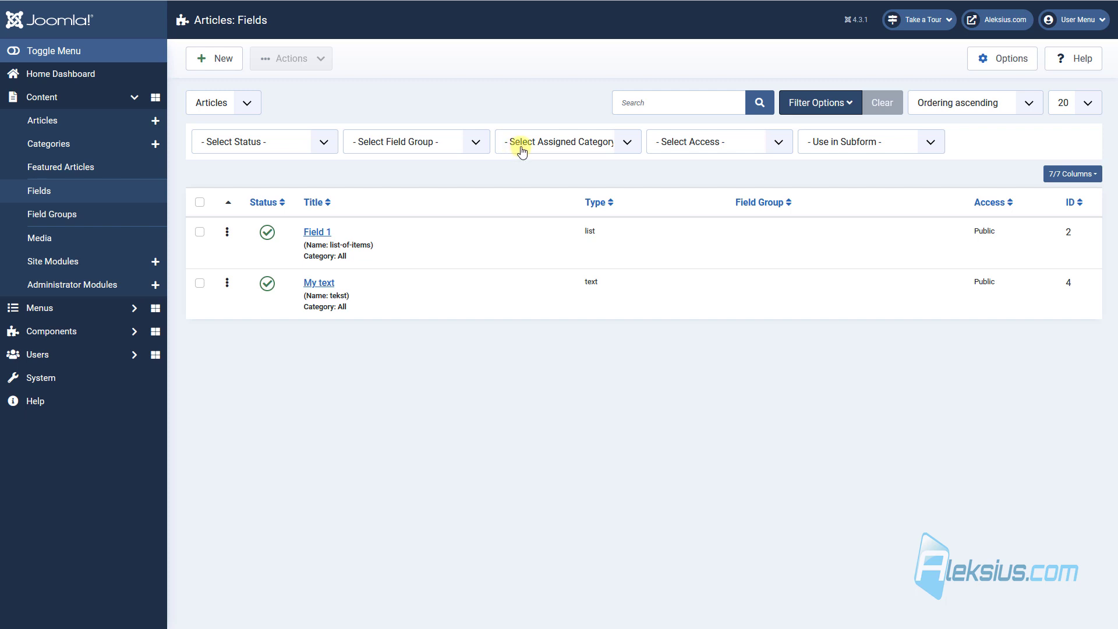
left_click(533, 136)
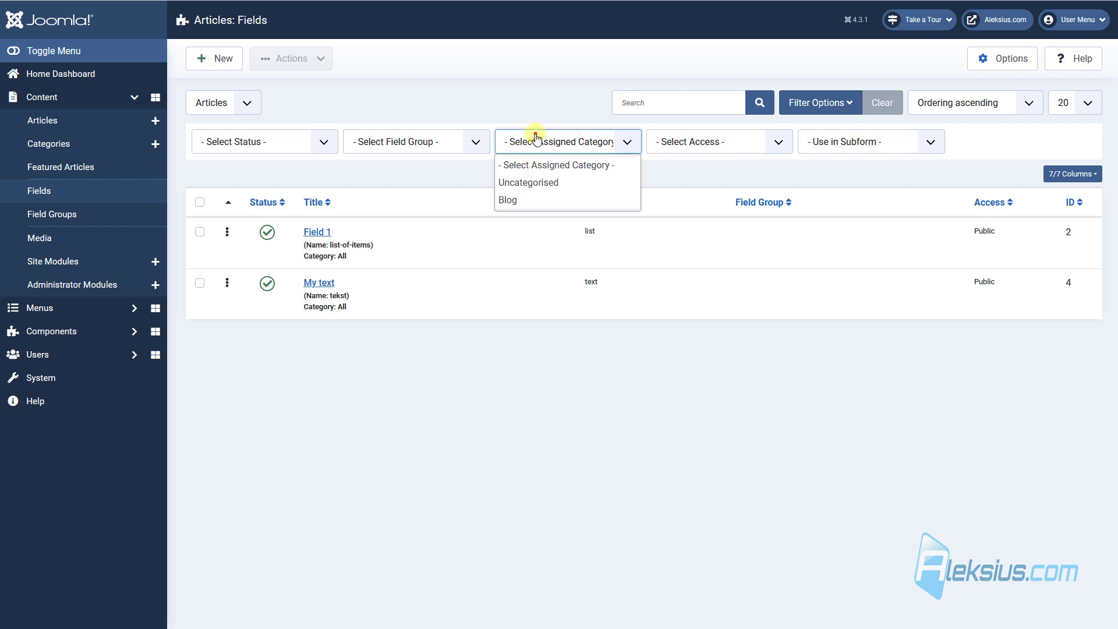
left_click(518, 200)
left_click(222, 59)
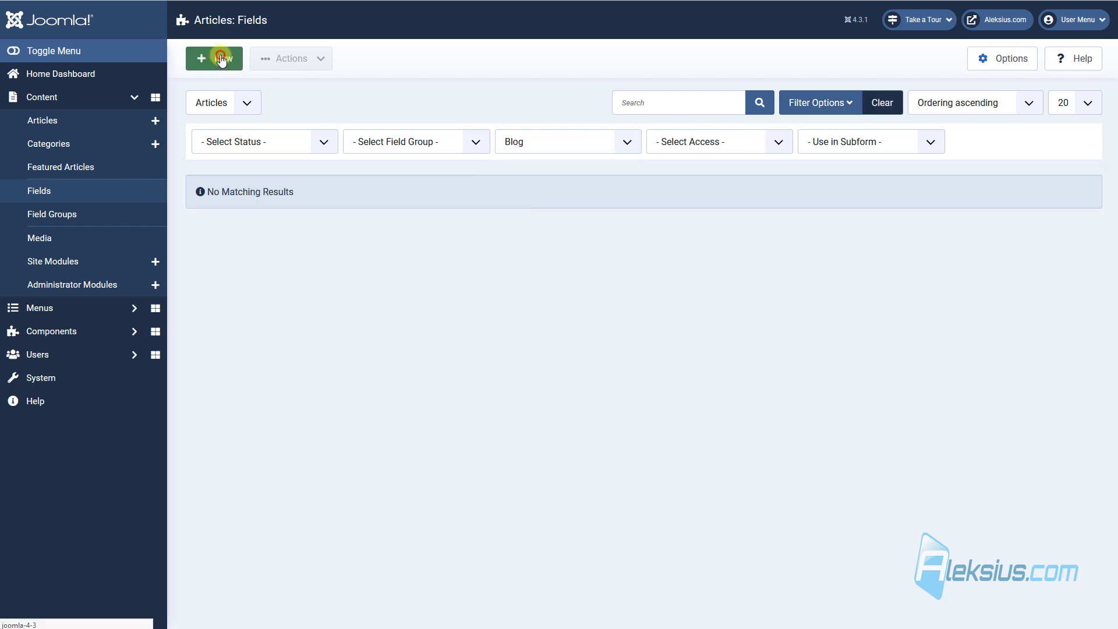